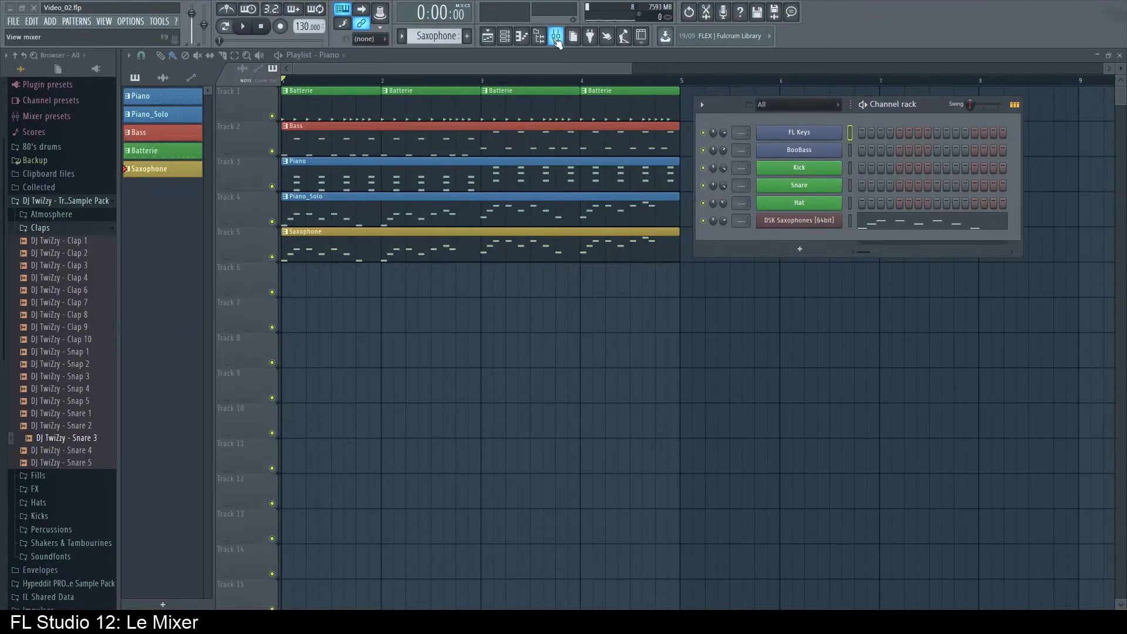
Show the mixer and shift its window slightly upward over the playlist.
{"action": "left_click", "coordinate": [555, 38]}
{"action": "left_click", "coordinate": [555, 37]}
{"action": "left_click", "coordinate": [556, 38]}
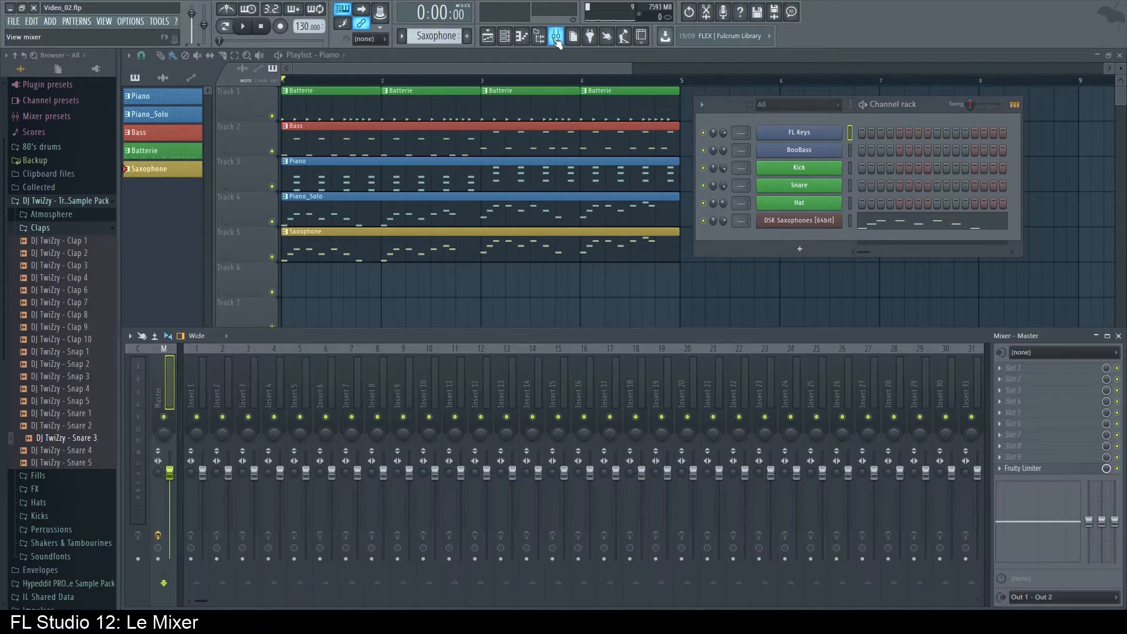
{"action": "left_click", "coordinate": [556, 39]}
{"action": "left_click", "coordinate": [556, 39]}
{"action": "left_click", "coordinate": [556, 39]}
{"action": "left_click", "coordinate": [556, 39]}
{"action": "mouse_move", "coordinate": [362, 337]}
{"action": "left_mouse_down"}
{"action": "mouse_move", "coordinate": [372, 322]}
{"action": "mouse_move", "coordinate": [363, 325]}
{"action": "left_mouse_up"}
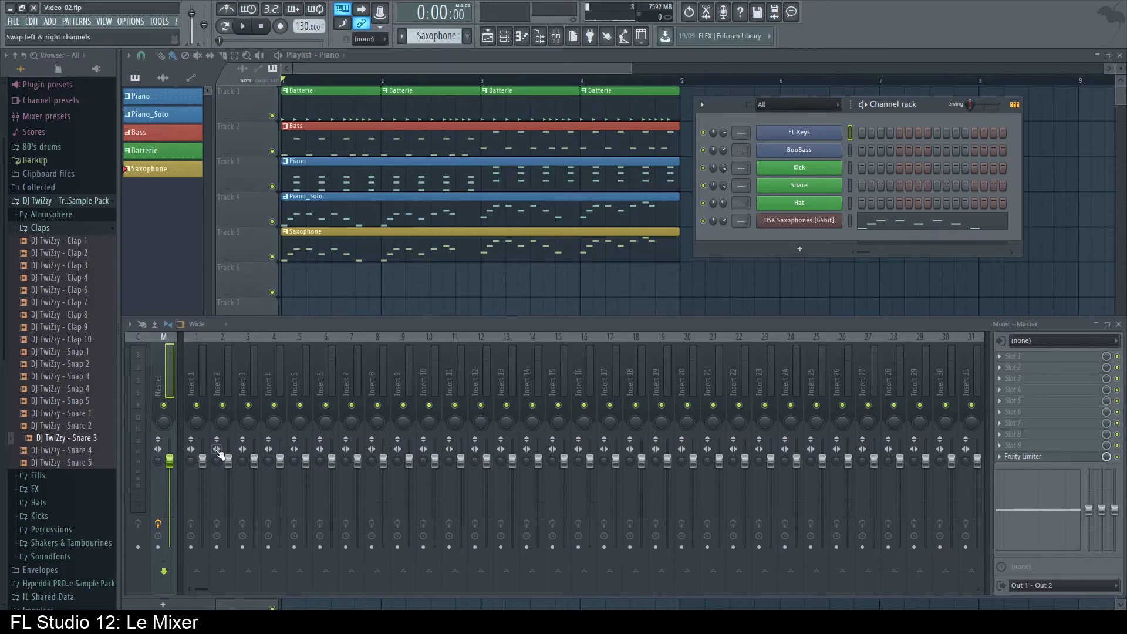
Route the selected FL Keys channel to mixer track Insert 1.
{"action": "left_click", "coordinate": [198, 373]}
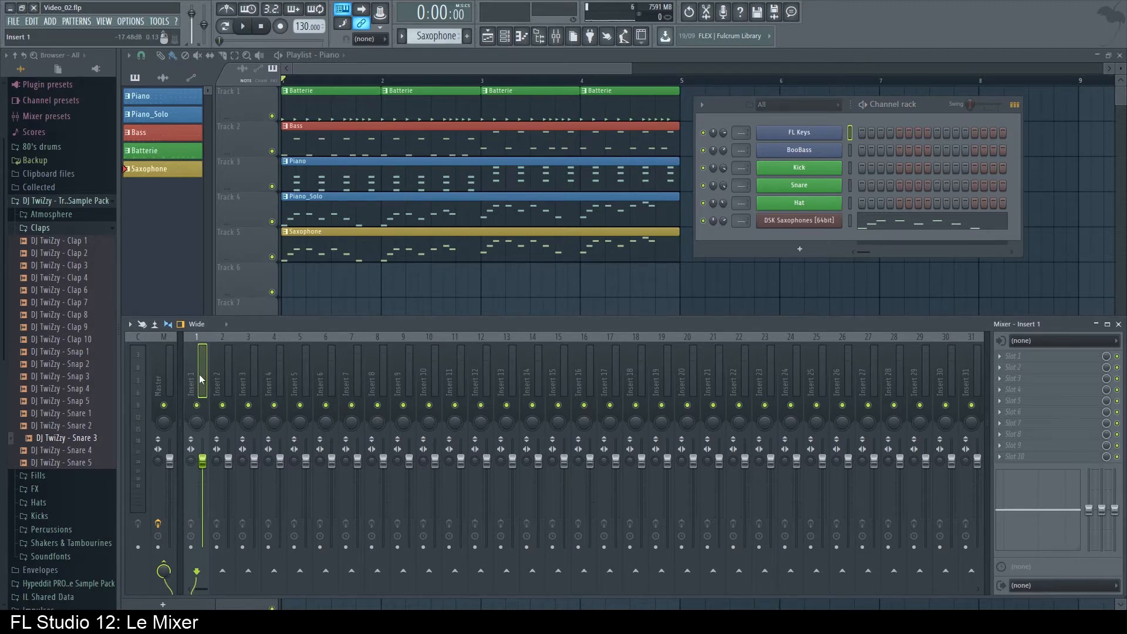
{"action": "right_click", "coordinate": [200, 378]}
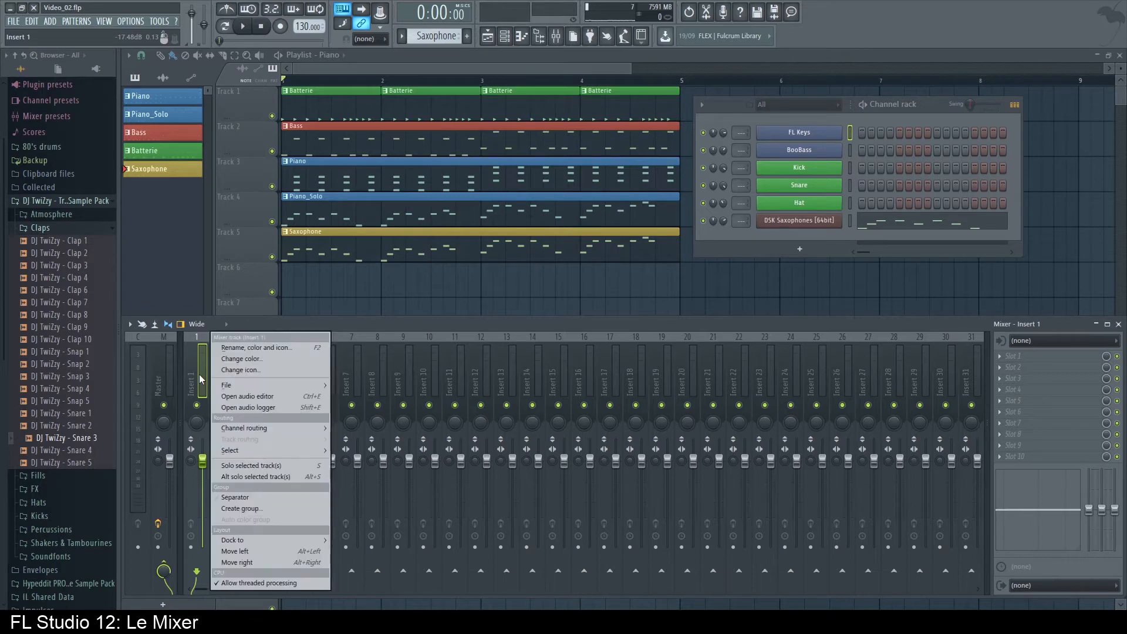
{"action": "mouse_move", "coordinate": [259, 430]}
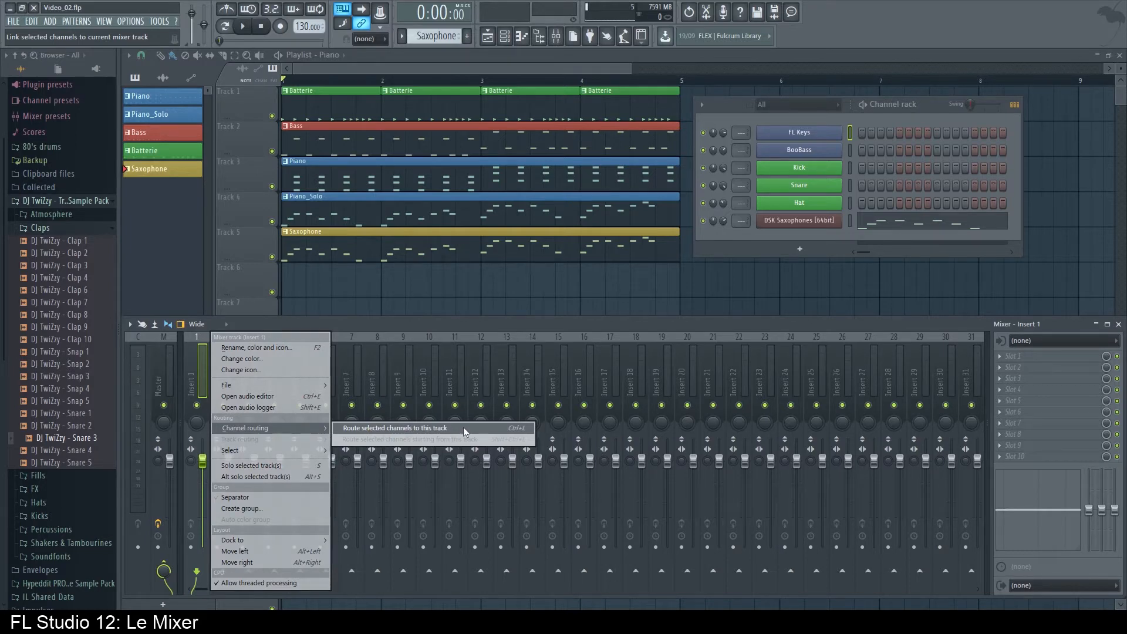
{"action": "left_click", "coordinate": [375, 326]}
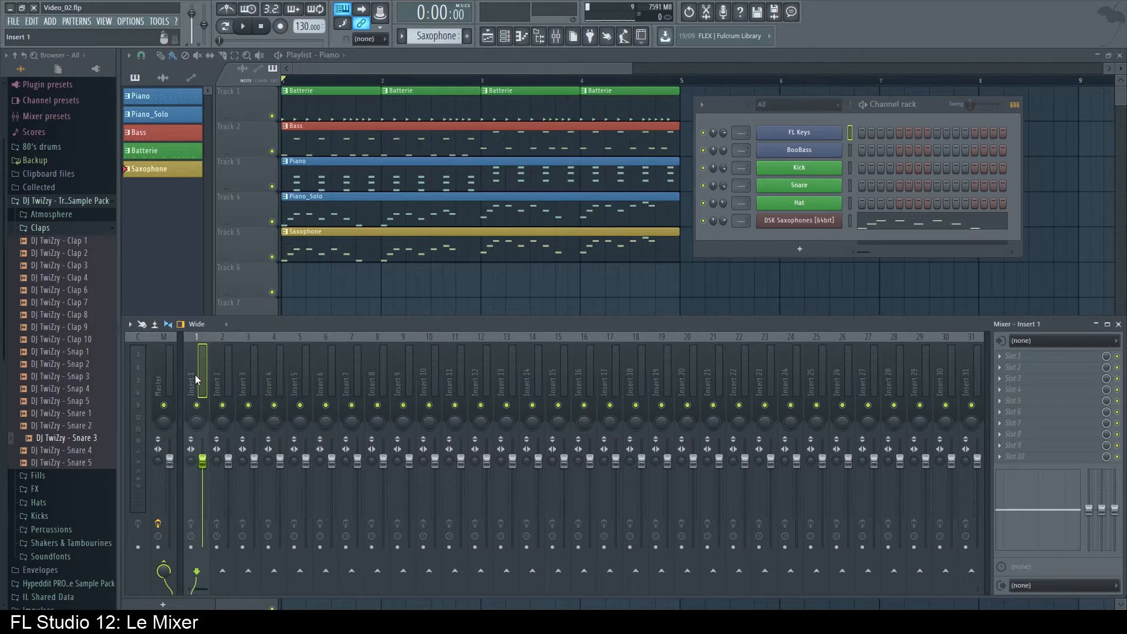
{"action": "key", "text": "ctrl+l"}
Try lower volumes on the FL Keys mixer track and in the channel rack, and reset them to default.
{"action": "mouse_move", "coordinate": [207, 466]}
{"action": "left_mouse_down"}
{"action": "mouse_move", "coordinate": [207, 491]}
{"action": "mouse_move", "coordinate": [202, 458]}
{"action": "mouse_move", "coordinate": [202, 481]}
{"action": "left_mouse_up"}
{"action": "left_click_drag", "start_coordinate": [714, 172], "coordinate": [714, 188]}
{"action": "right_click", "coordinate": [714, 170]}
{"action": "left_click", "coordinate": [729, 177]}
{"action": "right_click", "coordinate": [200, 481]}
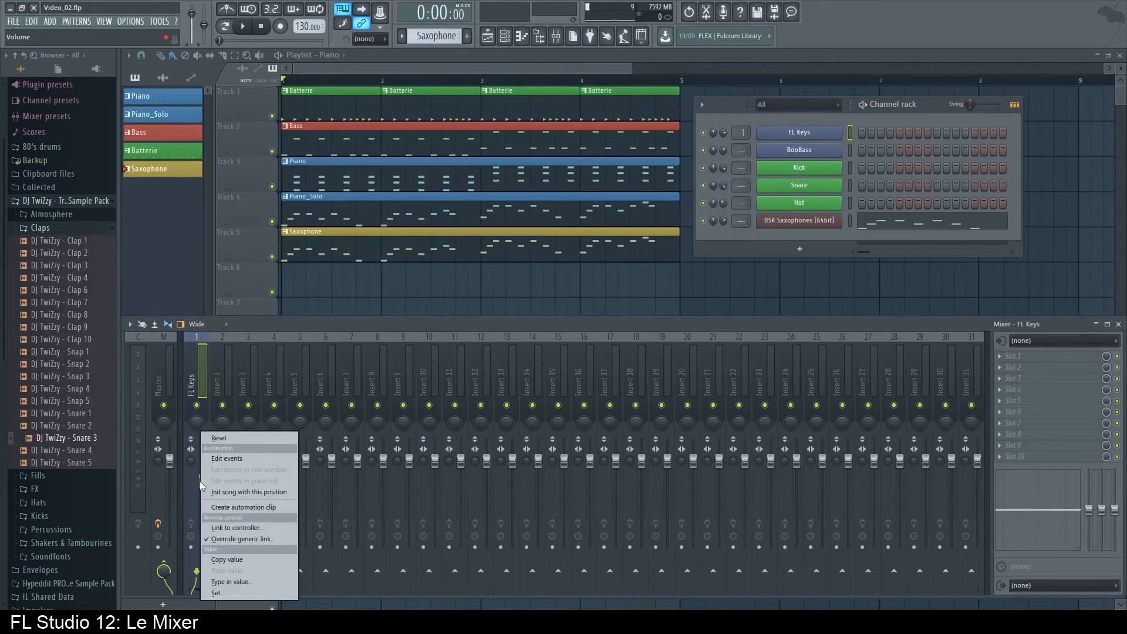
{"action": "left_click", "coordinate": [237, 438]}
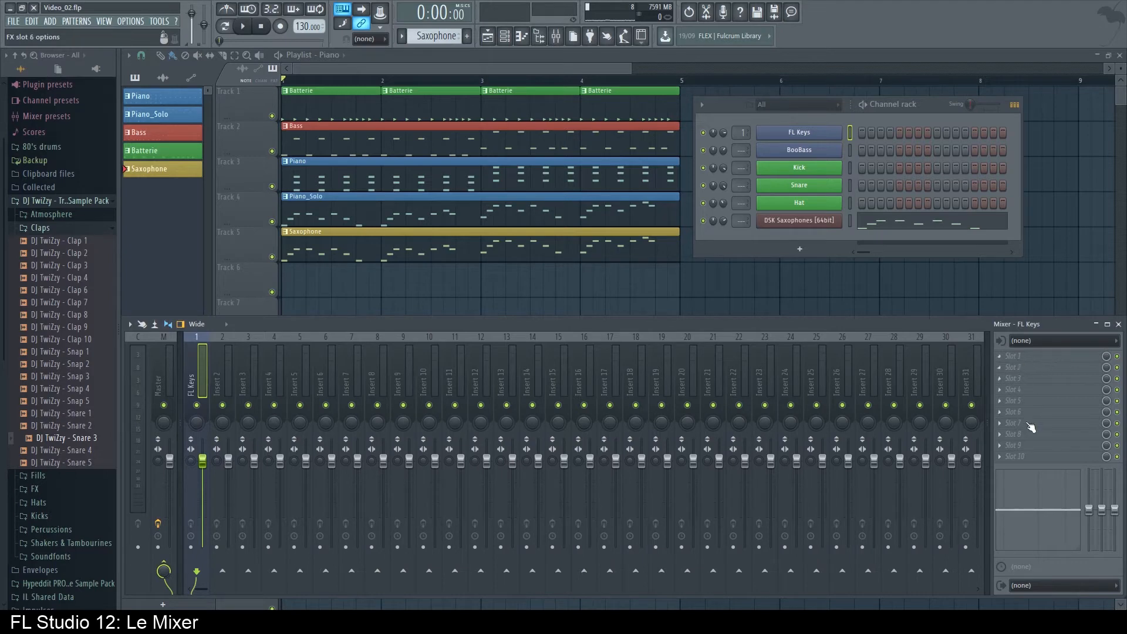
Load Fruity Reeverb 2 into the first effect slot of the FL Keys mixer track and reposition its window.
{"action": "left_click", "coordinate": [211, 371]}
{"action": "left_click", "coordinate": [269, 363]}
{"action": "left_click", "coordinate": [196, 365]}
{"action": "left_click", "coordinate": [1016, 361]}
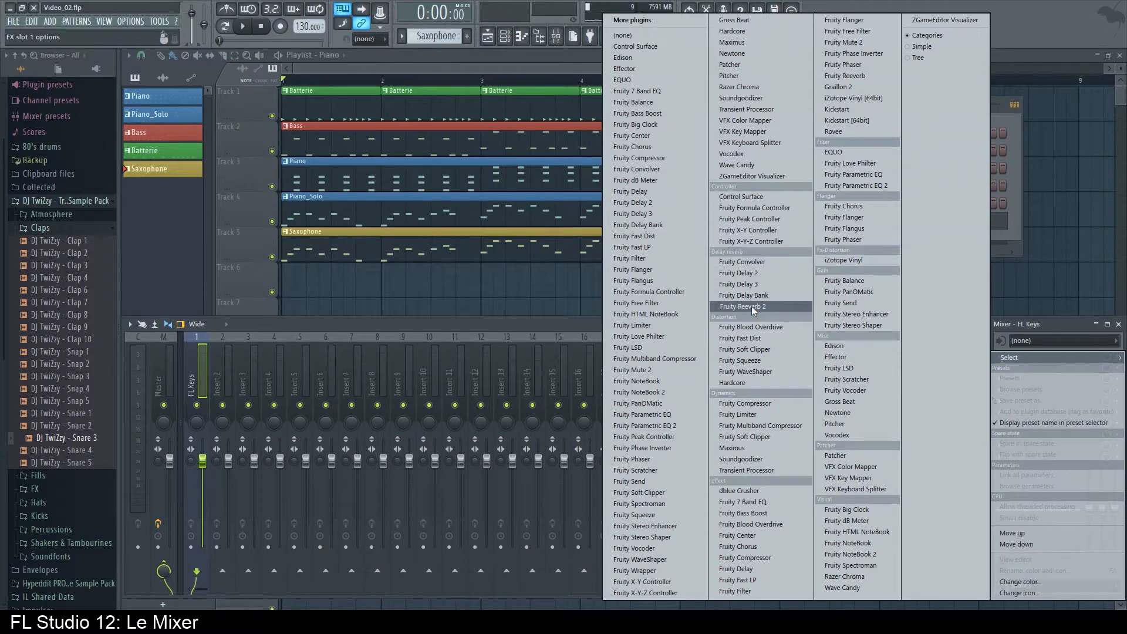
{"action": "left_click", "coordinate": [739, 305]}
{"action": "left_click_drag", "start_coordinate": [337, 168], "coordinate": [431, 192]}
Raise the Fruity Reeverb 2 wet level to 86% and play test notes with the effect bypassed.
{"action": "left_click_drag", "start_coordinate": [557, 235], "coordinate": [557, 223]}
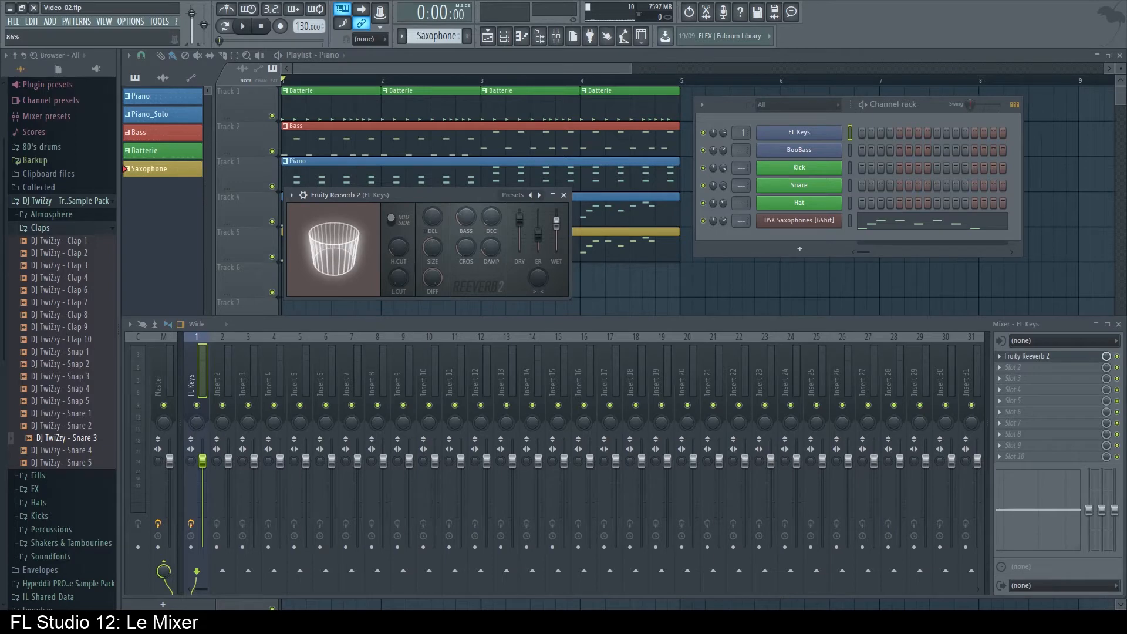
{"action": "left_click", "coordinate": [1118, 356]}
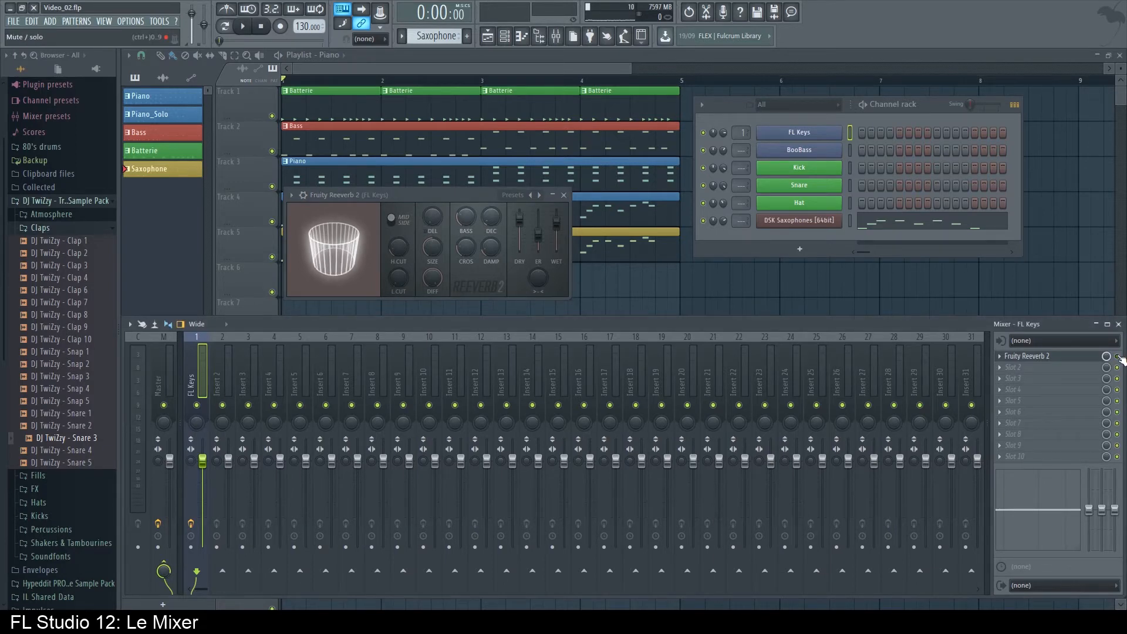
{"action": "key", "text": "b"}
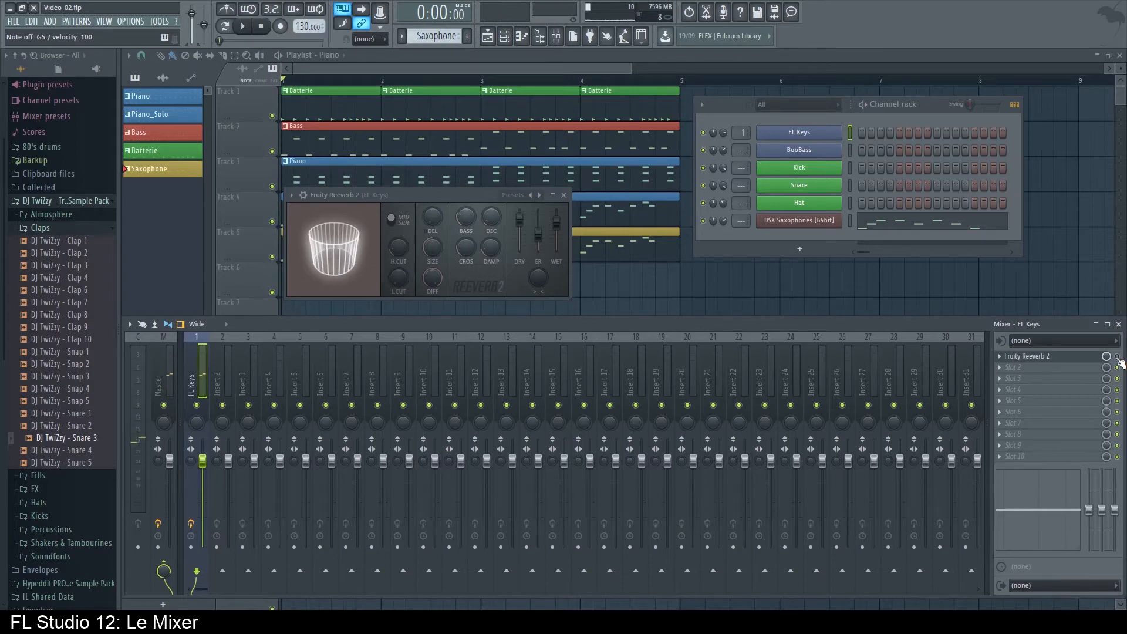
{"action": "key", "text": "z"}
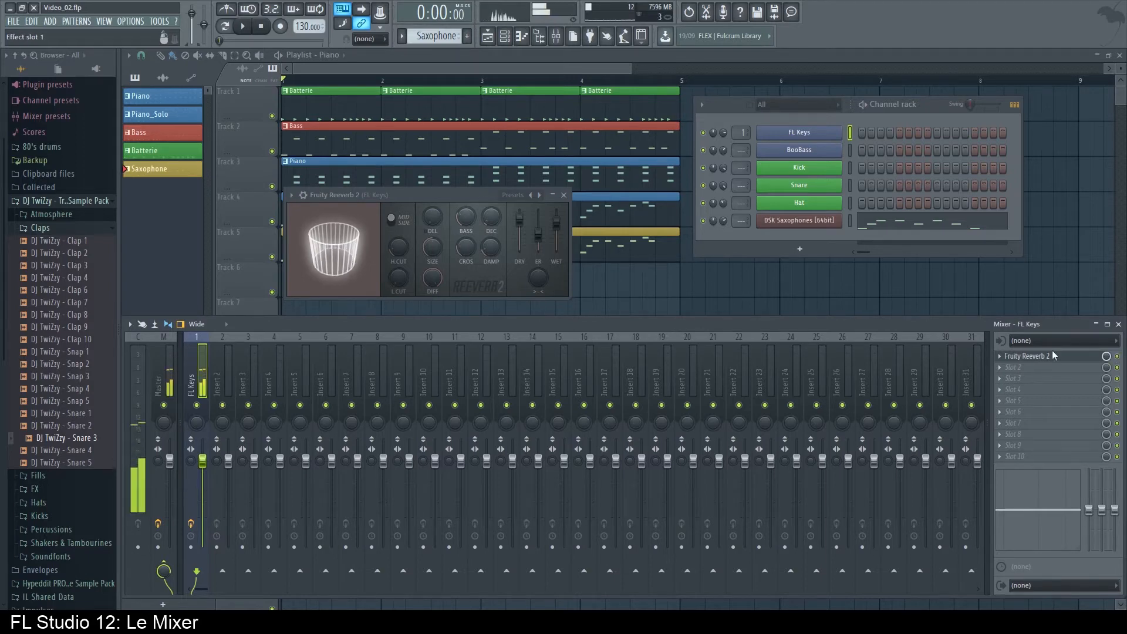
Raise the reverb's wet level further and lower its dry level, comparing played notes with the effect on and off.
{"action": "left_click_drag", "start_coordinate": [567, 230], "coordinate": [567, 227]}
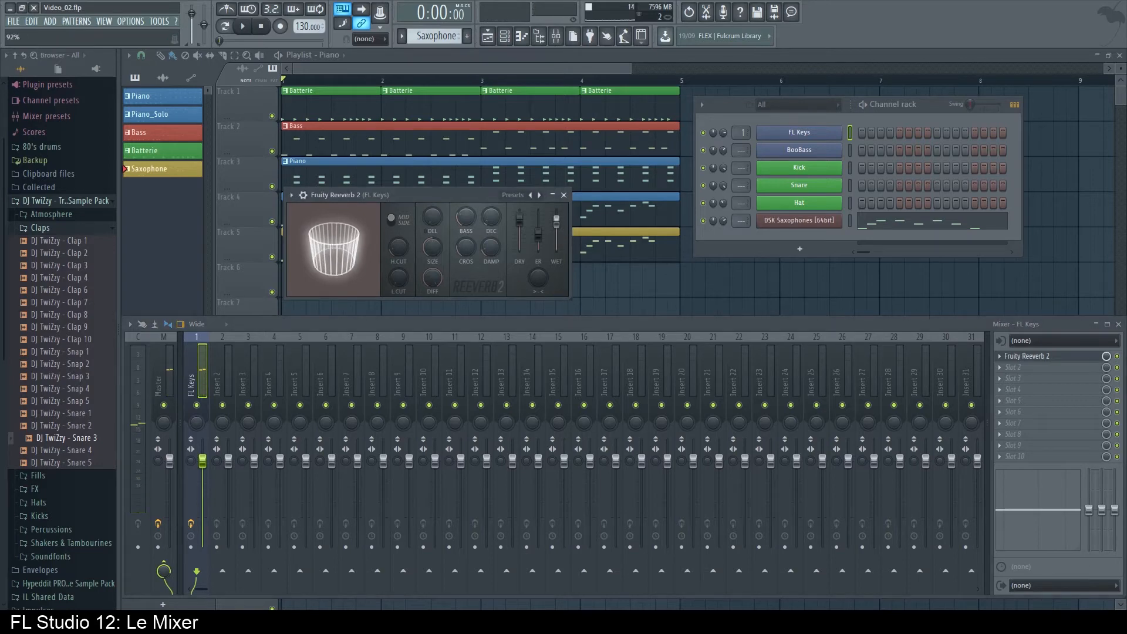
{"action": "left_click_drag", "start_coordinate": [556, 218], "coordinate": [519, 235]}
{"action": "key", "text": "b"}
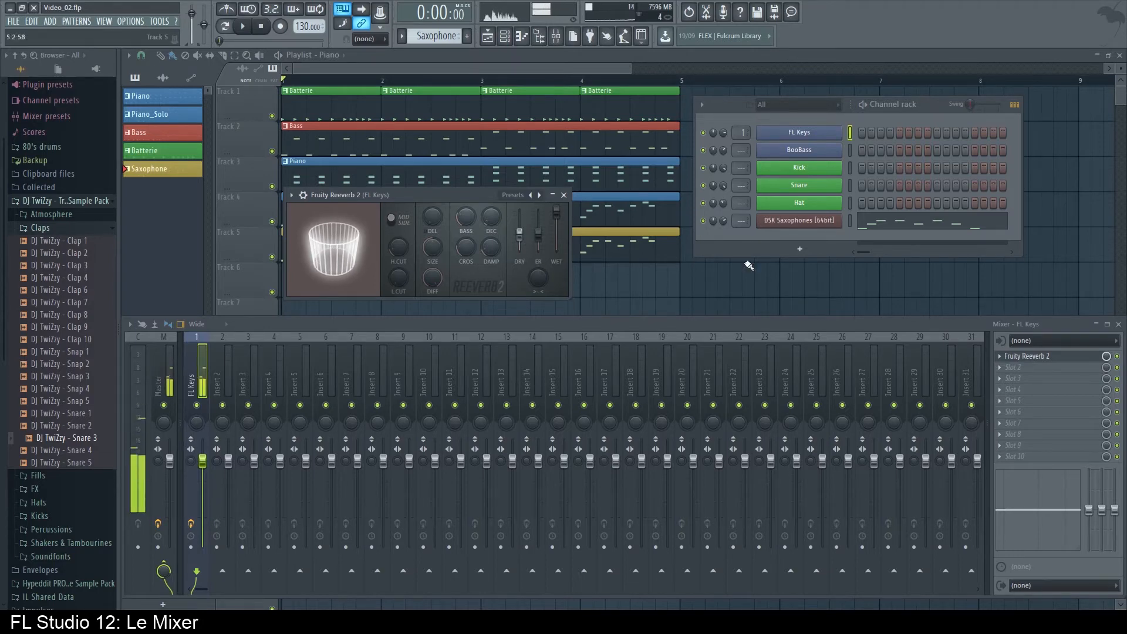
{"action": "left_click", "coordinate": [1117, 356]}
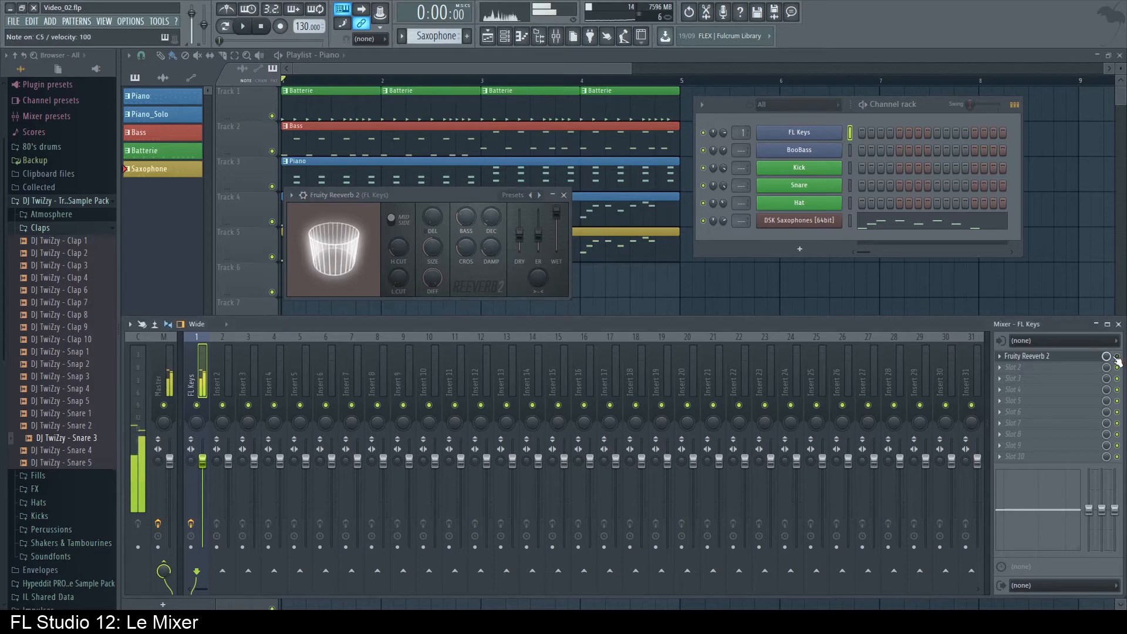
{"action": "key", "text": "c"}
{"action": "left_click", "coordinate": [1118, 357]}
{"action": "key", "text": "c"}
{"action": "key", "text": "b"}
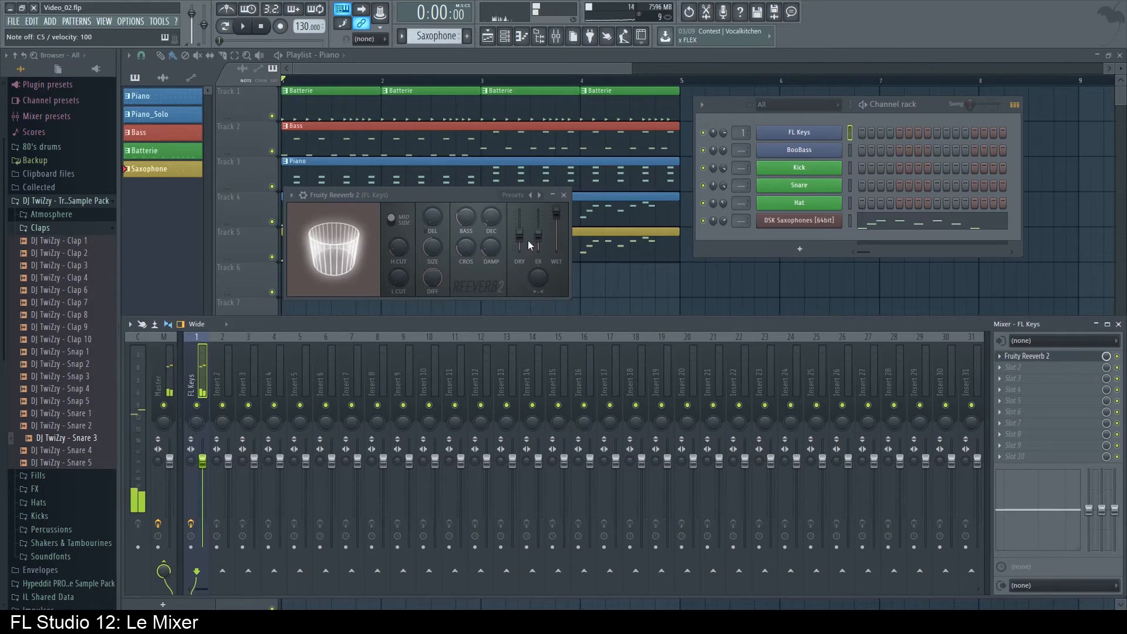
Audition an even lower reverb dry level with test notes, and set the dry level to 84%.
{"action": "mouse_move", "coordinate": [520, 235]}
{"action": "left_mouse_down"}
{"action": "mouse_move", "coordinate": [519, 220]}
{"action": "mouse_move", "coordinate": [519, 241]}
{"action": "left_mouse_up"}
{"action": "key", "text": "z"}
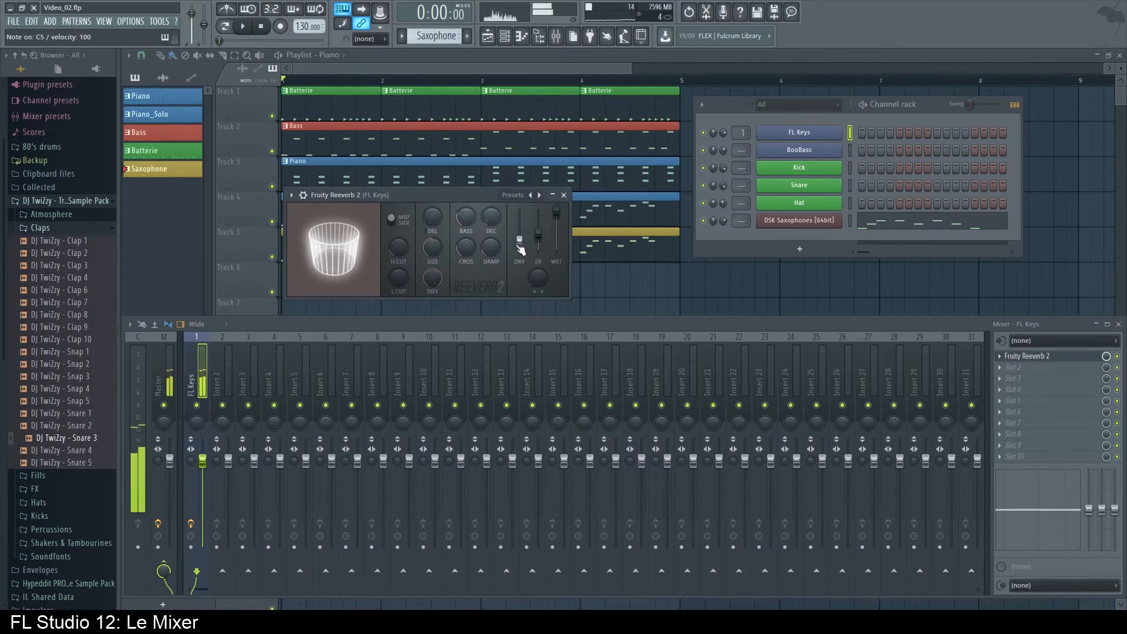
{"action": "key", "text": "n"}
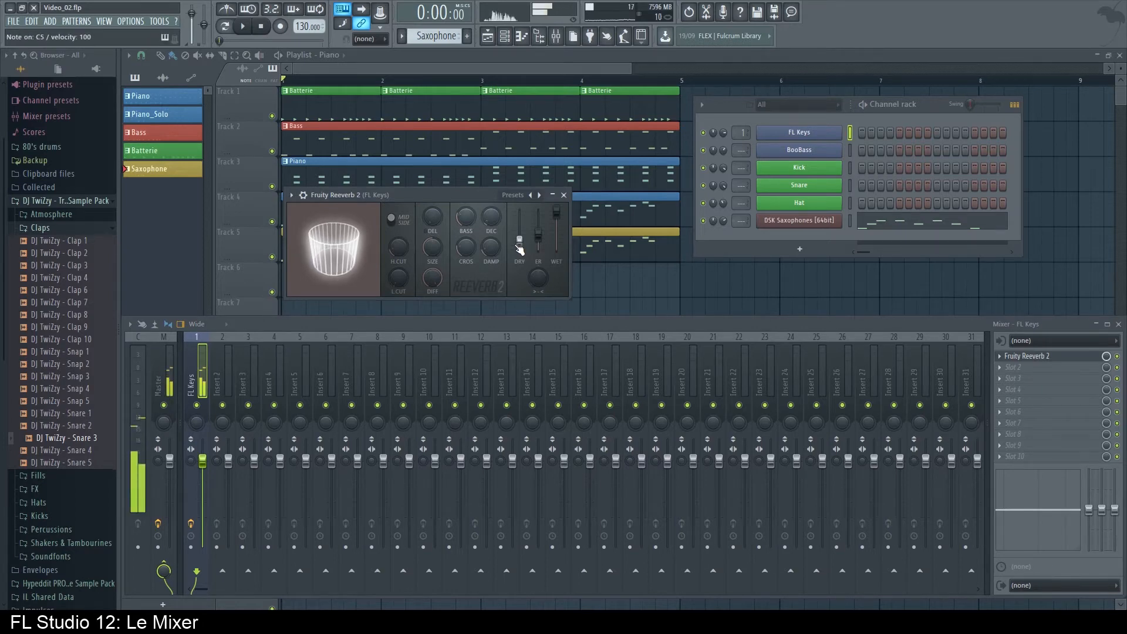
{"action": "left_click_drag", "start_coordinate": [518, 244], "coordinate": [519, 224]}
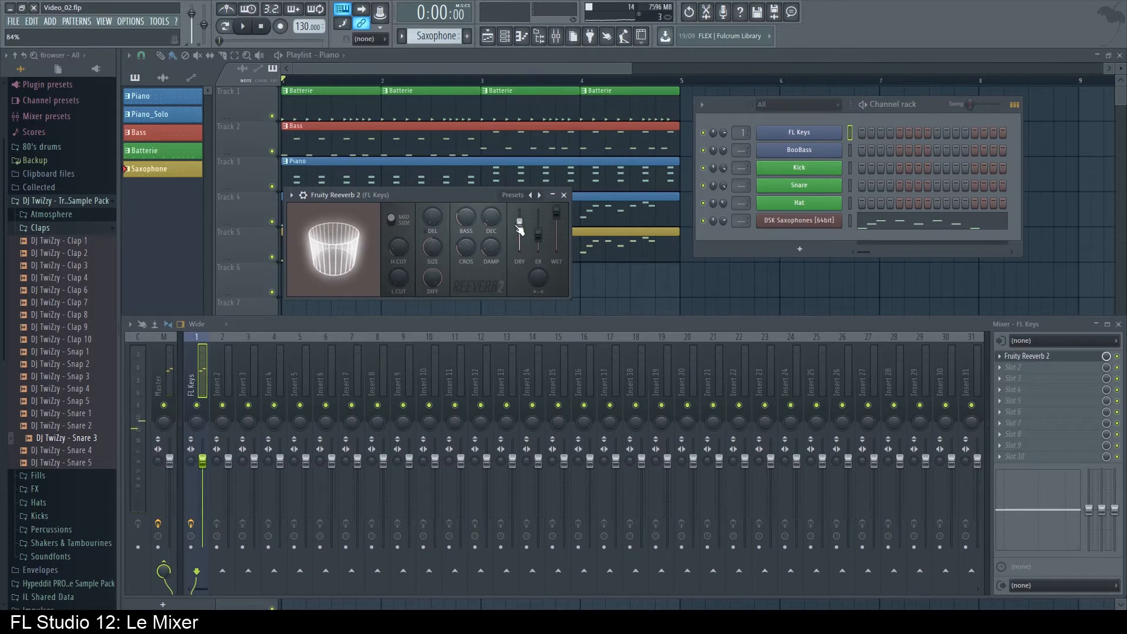
{"action": "mouse_move", "coordinate": [414, 203]}
{"action": "left_mouse_down"}
{"action": "mouse_move", "coordinate": [455, 213]}
{"action": "mouse_move", "coordinate": [420, 212]}
{"action": "left_mouse_up"}
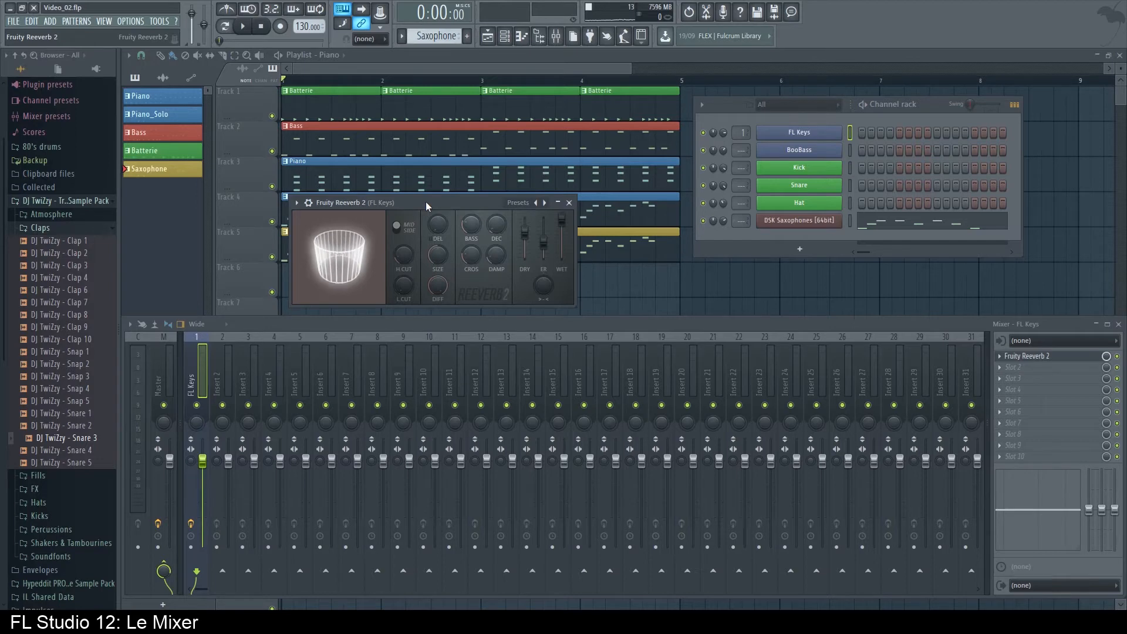
{"action": "left_click_drag", "start_coordinate": [425, 202], "coordinate": [421, 201]}
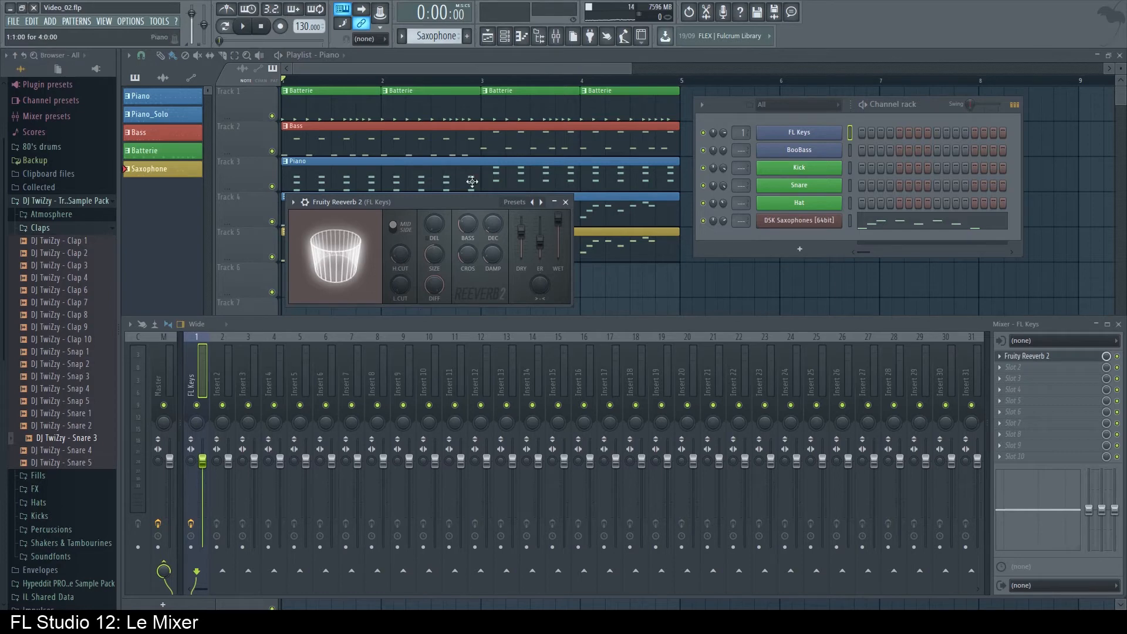
{"action": "mouse_move", "coordinate": [407, 204]}
{"action": "left_mouse_down"}
{"action": "mouse_move", "coordinate": [425, 197]}
{"action": "mouse_move", "coordinate": [414, 201]}
{"action": "left_mouse_up"}
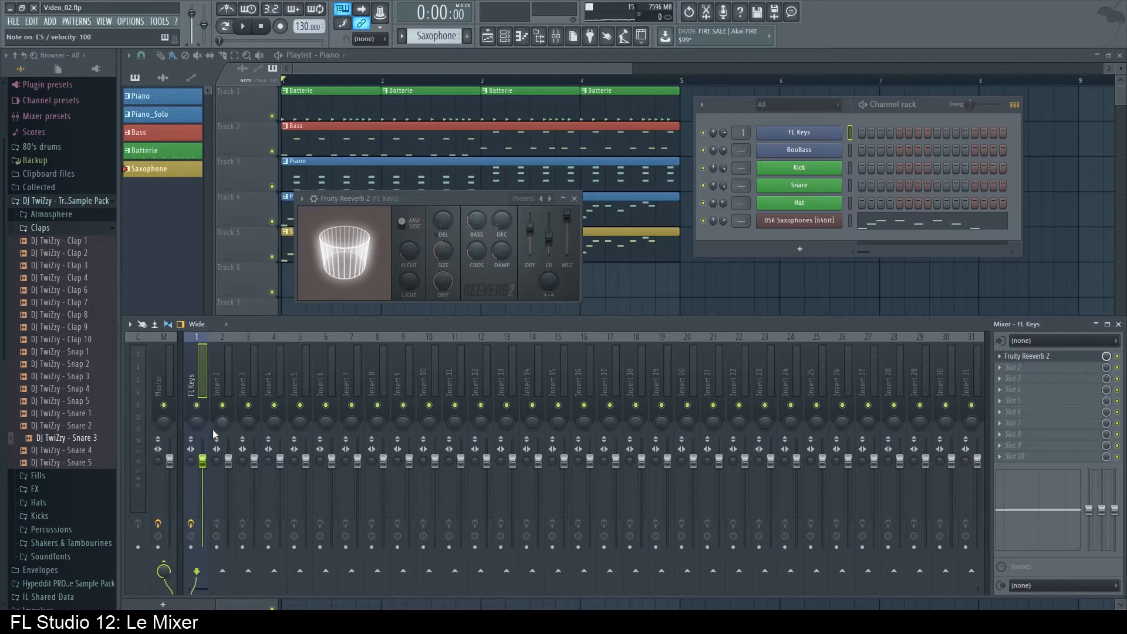
Try panning the FL Keys mixer track right and left with test notes, and reset the panning.
{"action": "key", "text": "b"}
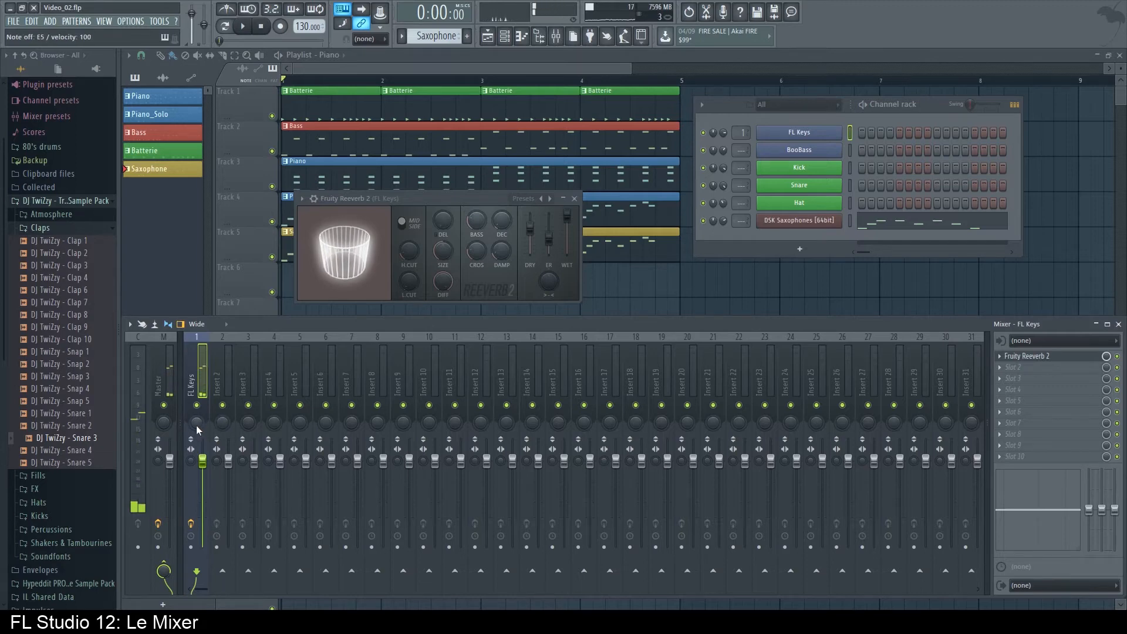
{"action": "left_click_drag", "start_coordinate": [197, 430], "coordinate": [198, 411]}
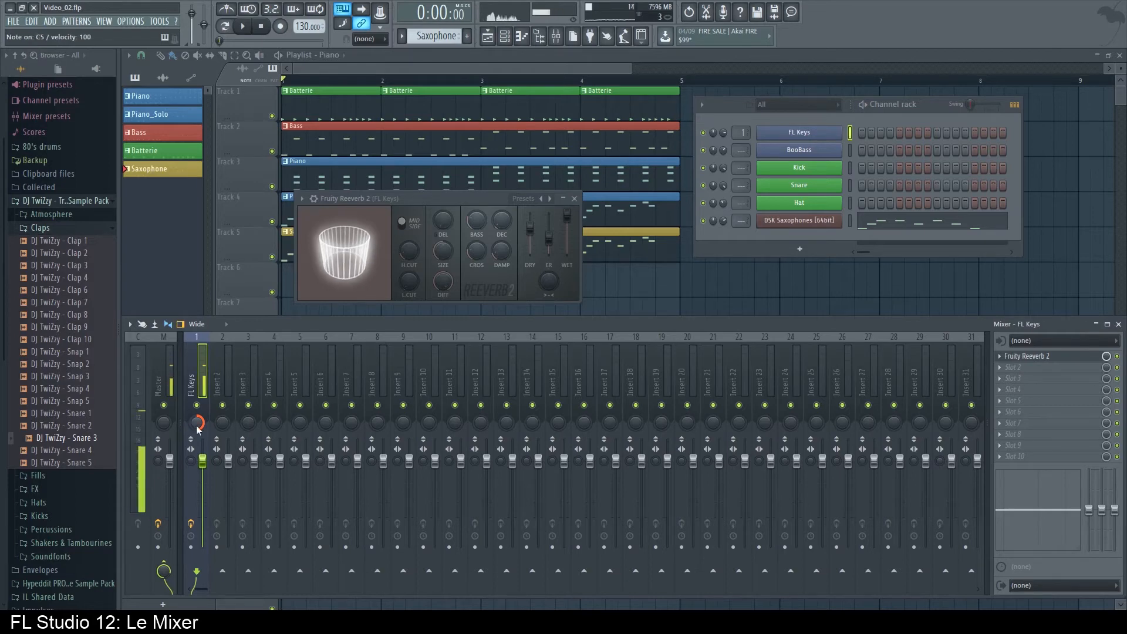
{"action": "left_click_drag", "start_coordinate": [197, 429], "coordinate": [197, 459]}
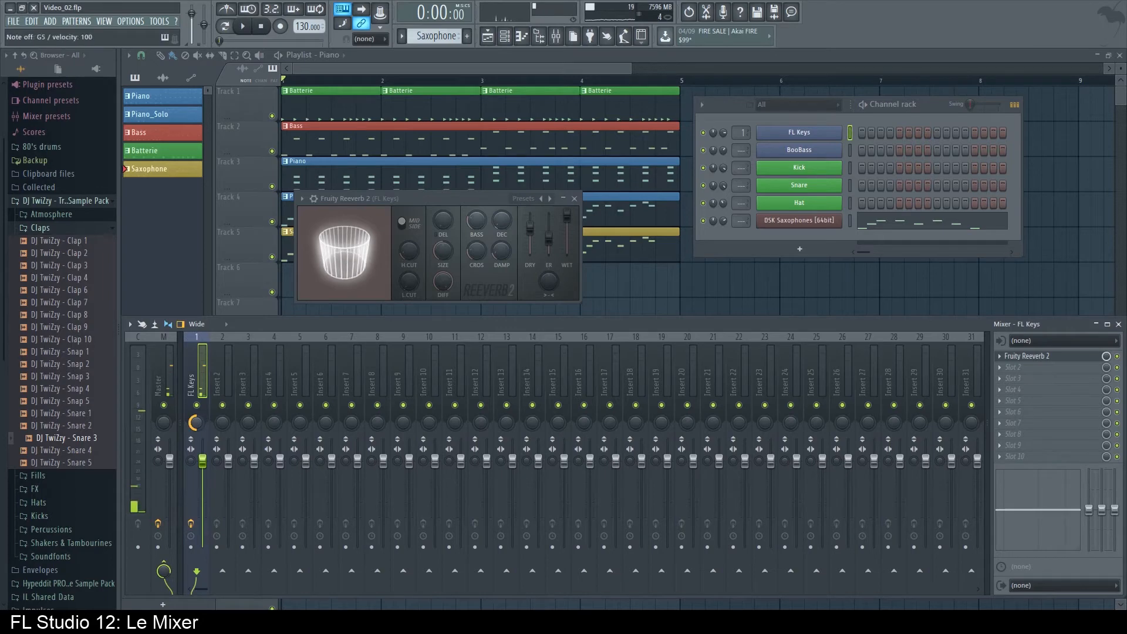
{"action": "right_click", "coordinate": [197, 424]}
{"action": "left_click", "coordinate": [211, 427]}
Try a stereo separation of 92% separated on the FL Keys mixer track while playing test notes.
{"action": "key", "text": "b"}
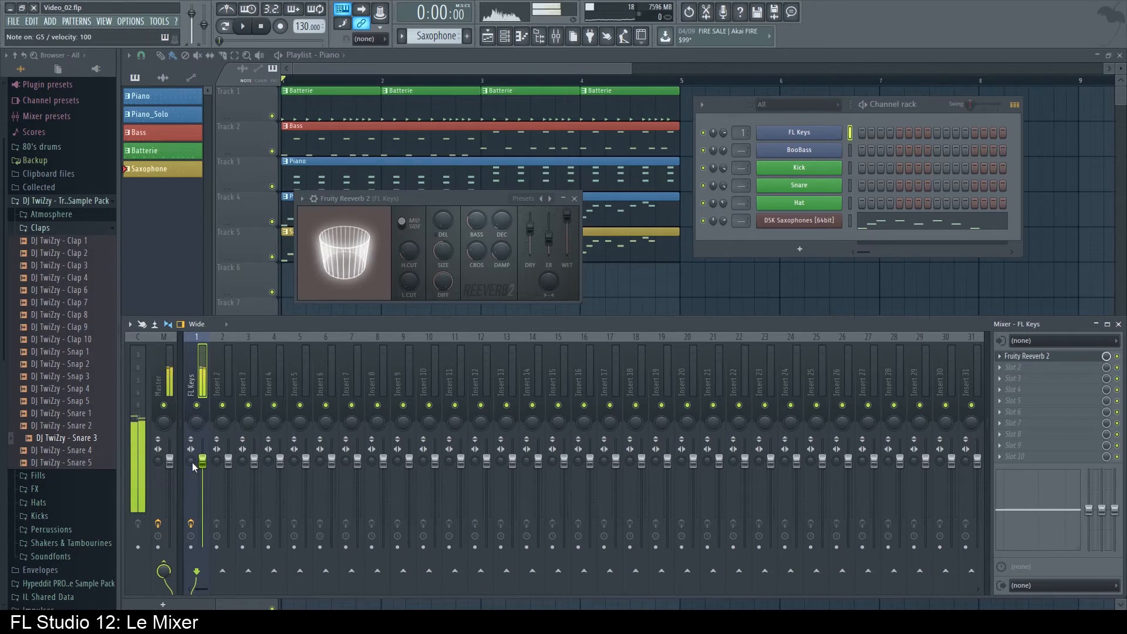
{"action": "key", "text": "b"}
{"action": "left_click_drag", "start_coordinate": [191, 462], "coordinate": [191, 485]}
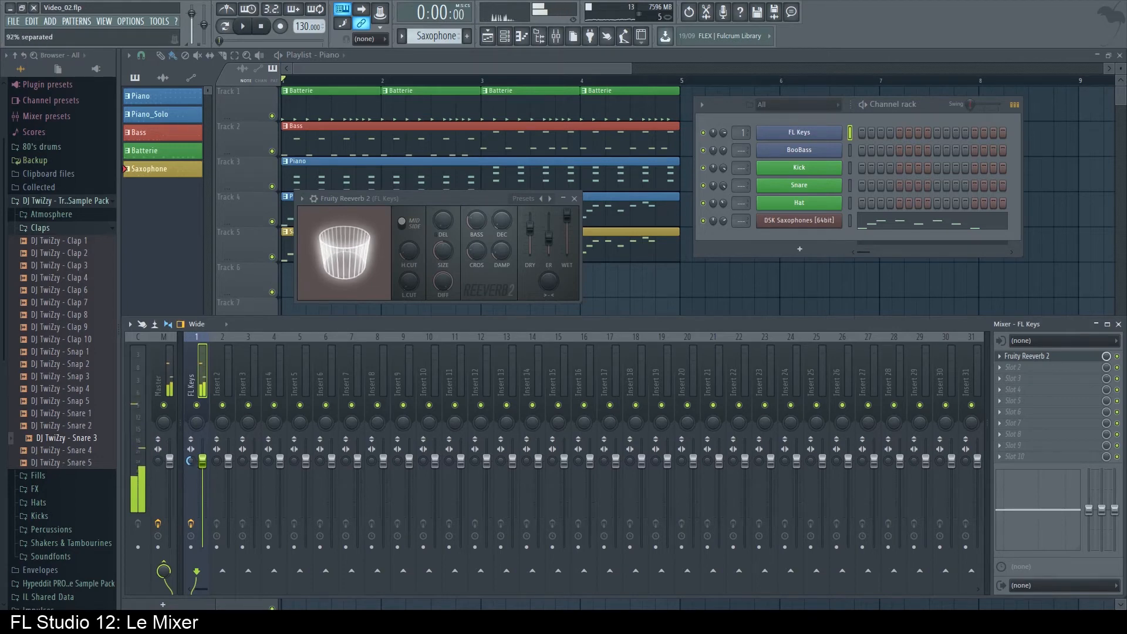
{"action": "left_click_drag", "start_coordinate": [191, 462], "coordinate": [190, 450]}
{"action": "key", "text": "q"}
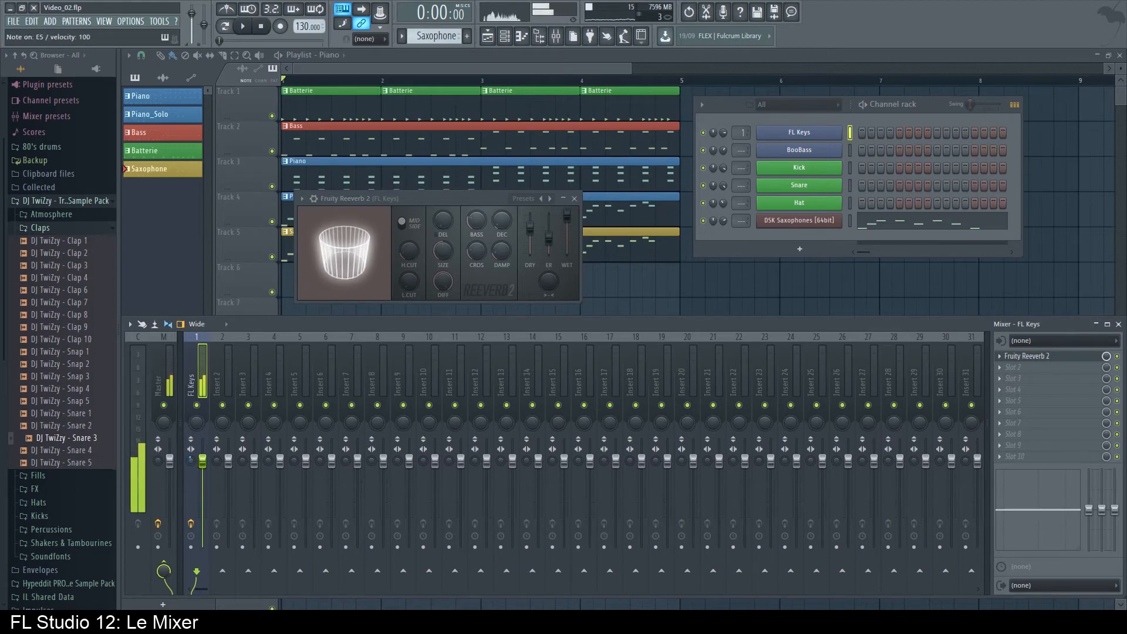
{"action": "key", "text": "q"}
{"action": "key", "text": "q"}
Try a stereo separation of 56% merged on the FL Keys mixer track with test notes, and reset it.
{"action": "left_click_drag", "start_coordinate": [191, 462], "coordinate": [191, 445]}
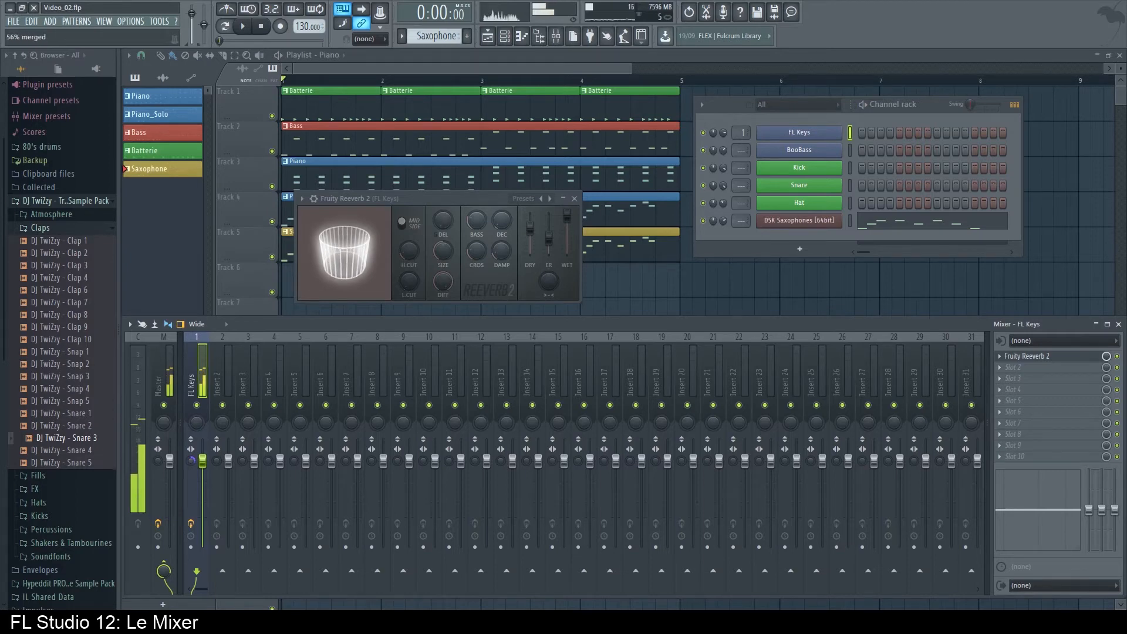
{"action": "key", "text": "q"}
{"action": "key", "text": "e"}
{"action": "key", "text": "t"}
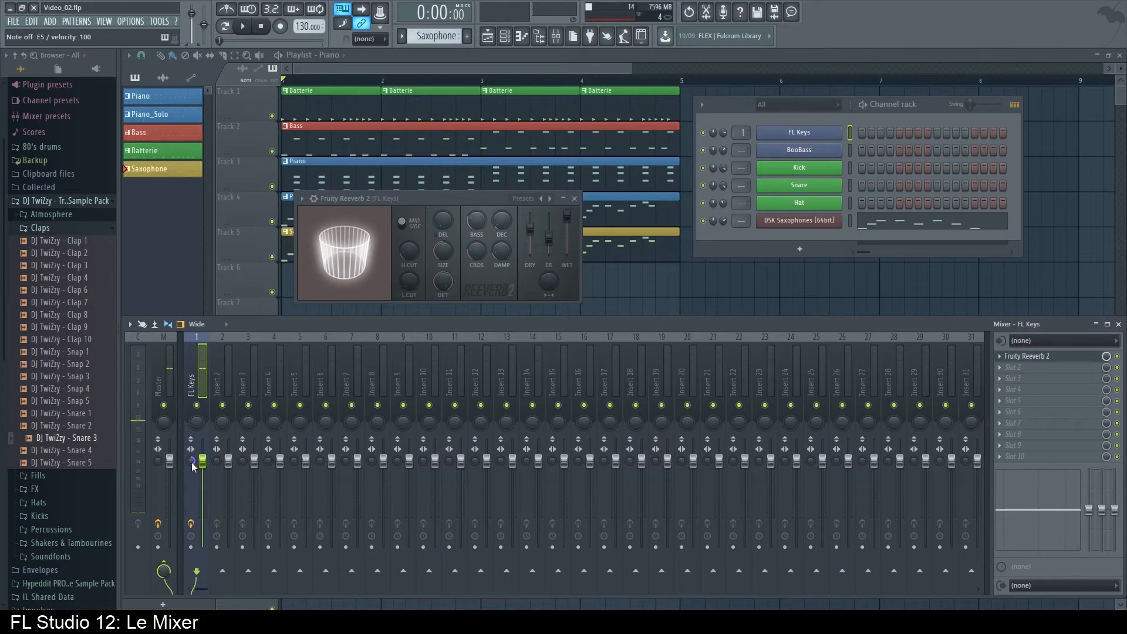
{"action": "right_click", "coordinate": [192, 463]}
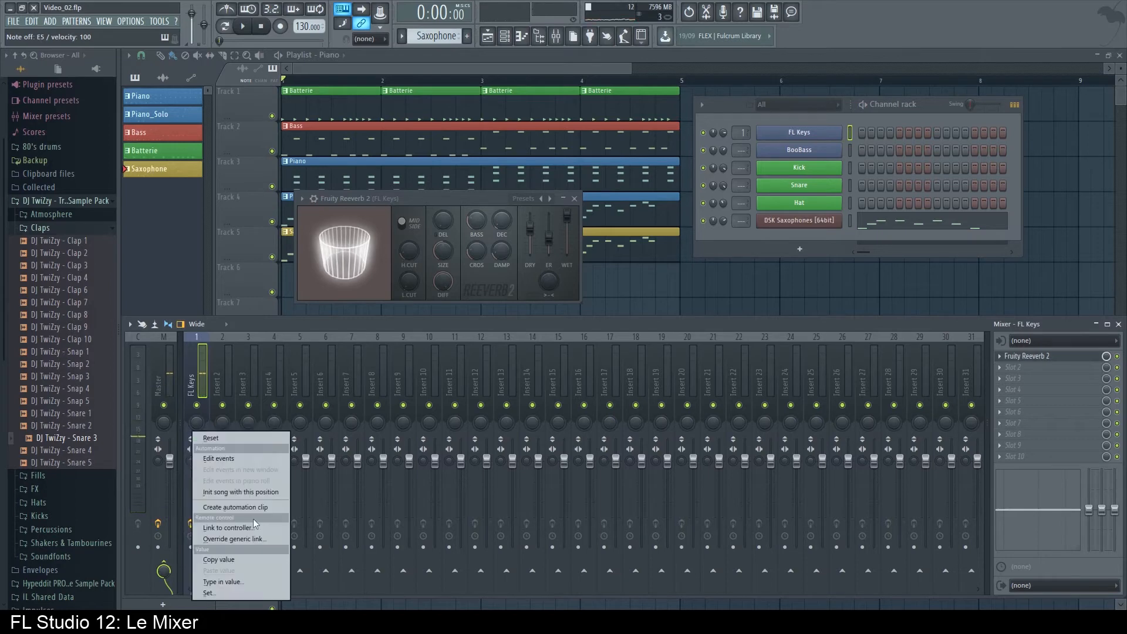
{"action": "left_click", "coordinate": [230, 438]}
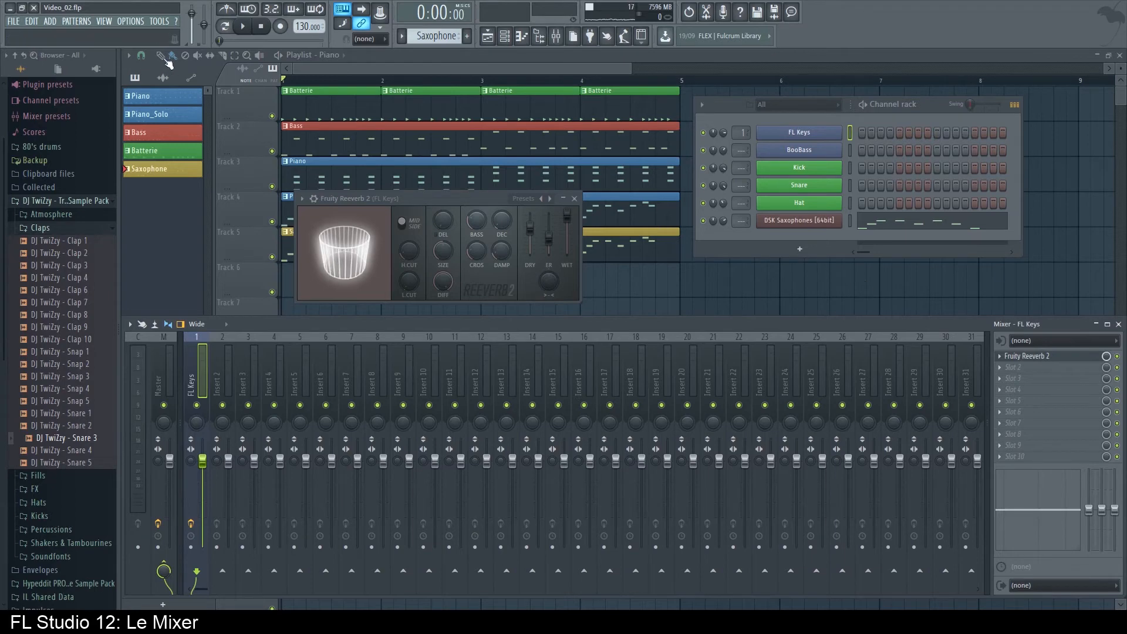
Close all open windows, reopen the mixer and shift it slightly downward.
{"action": "key", "text": "F12"}
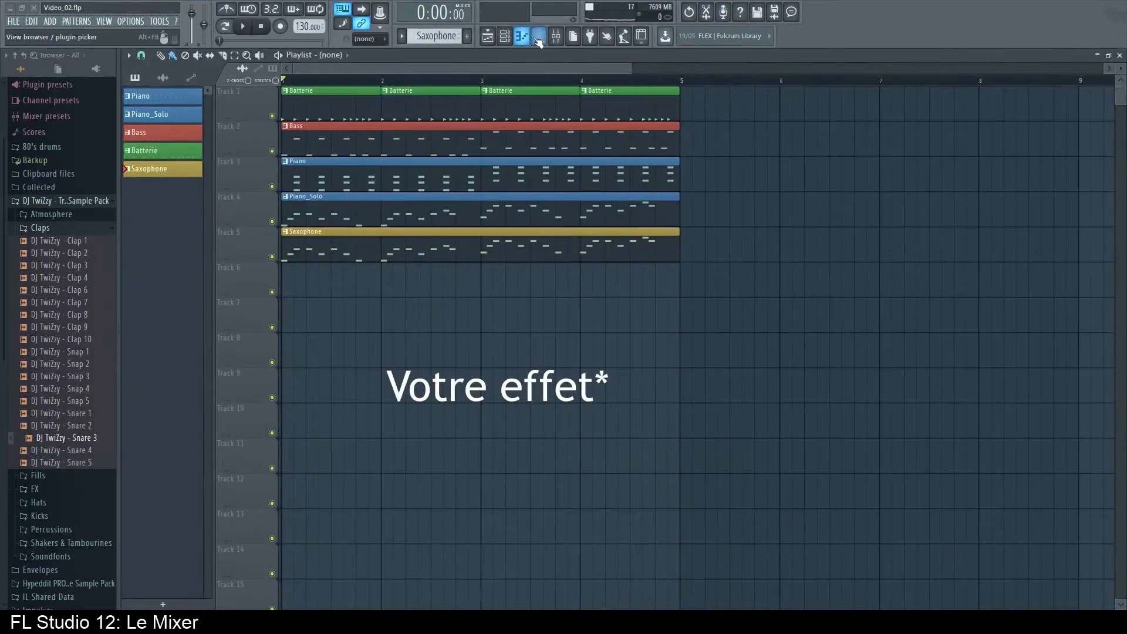
{"action": "left_click", "coordinate": [556, 36]}
{"action": "mouse_move", "coordinate": [353, 326]}
{"action": "left_mouse_down"}
{"action": "mouse_move", "coordinate": [369, 313]}
{"action": "mouse_move", "coordinate": [351, 338]}
{"action": "left_mouse_up"}
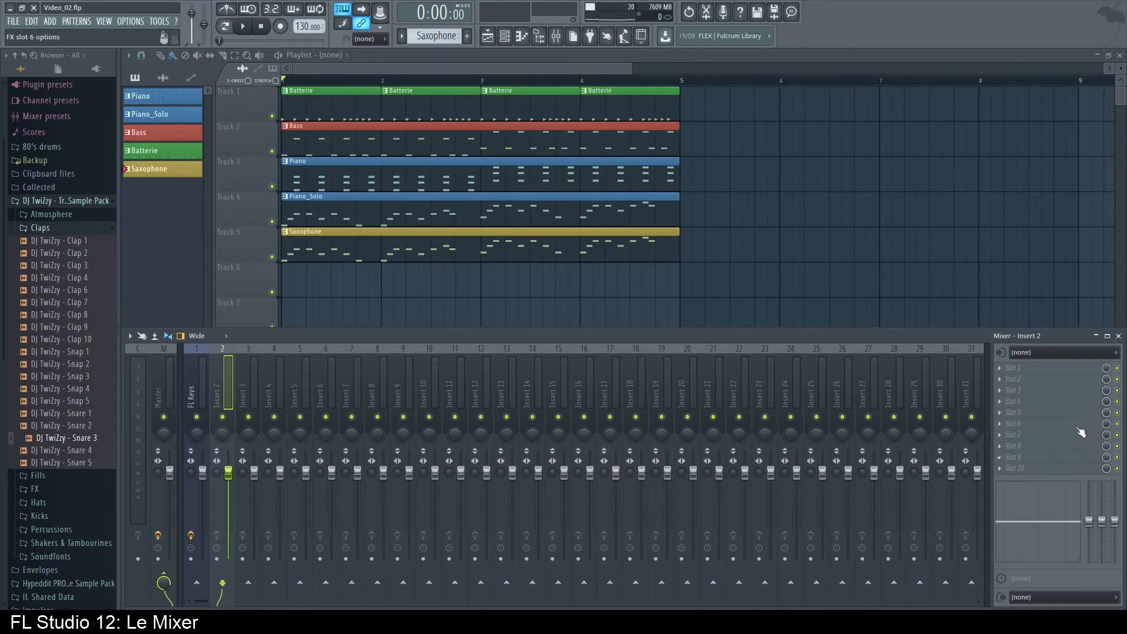
{"action": "left_click", "coordinate": [1021, 369]}
{"action": "mouse_move", "coordinate": [1020, 358]}
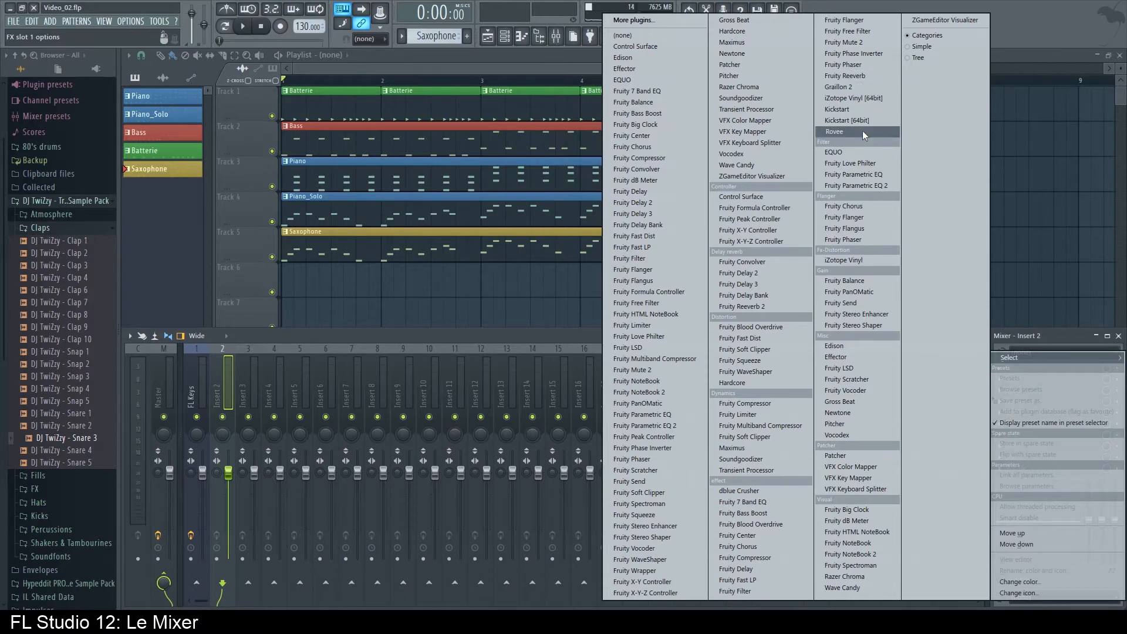
{"action": "left_click", "coordinate": [470, 332]}
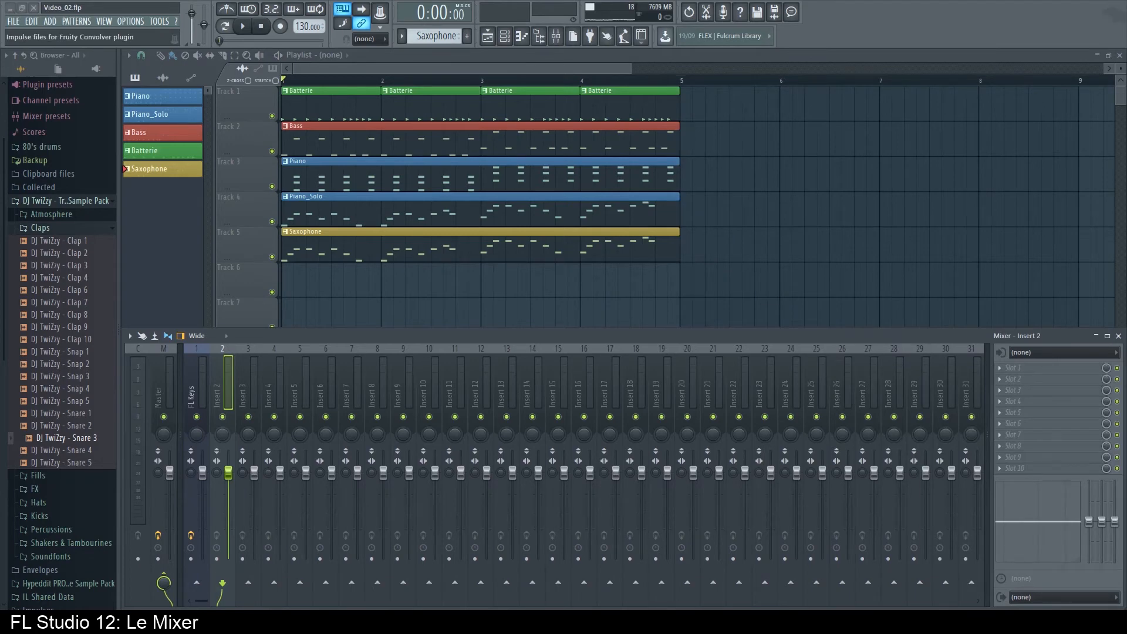
Add the Vermine_01 audio file at the start of playlist Track 6 and show the channel rack.
{"action": "left_click_drag", "start_coordinate": [47, 608], "coordinate": [342, 283]}
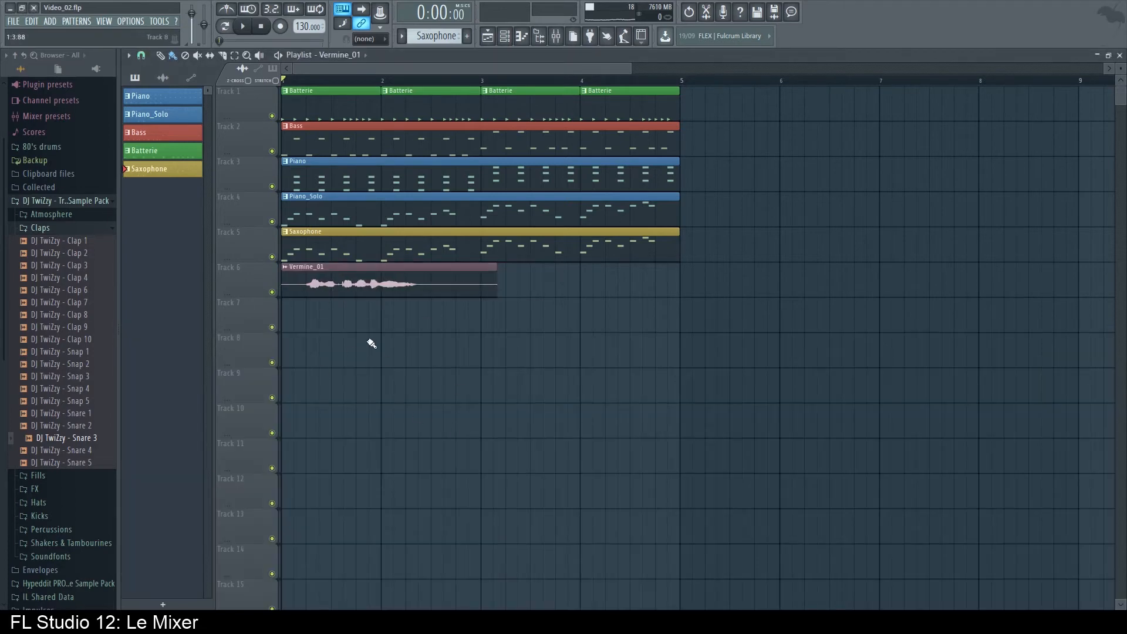
{"action": "left_click", "coordinate": [522, 36]}
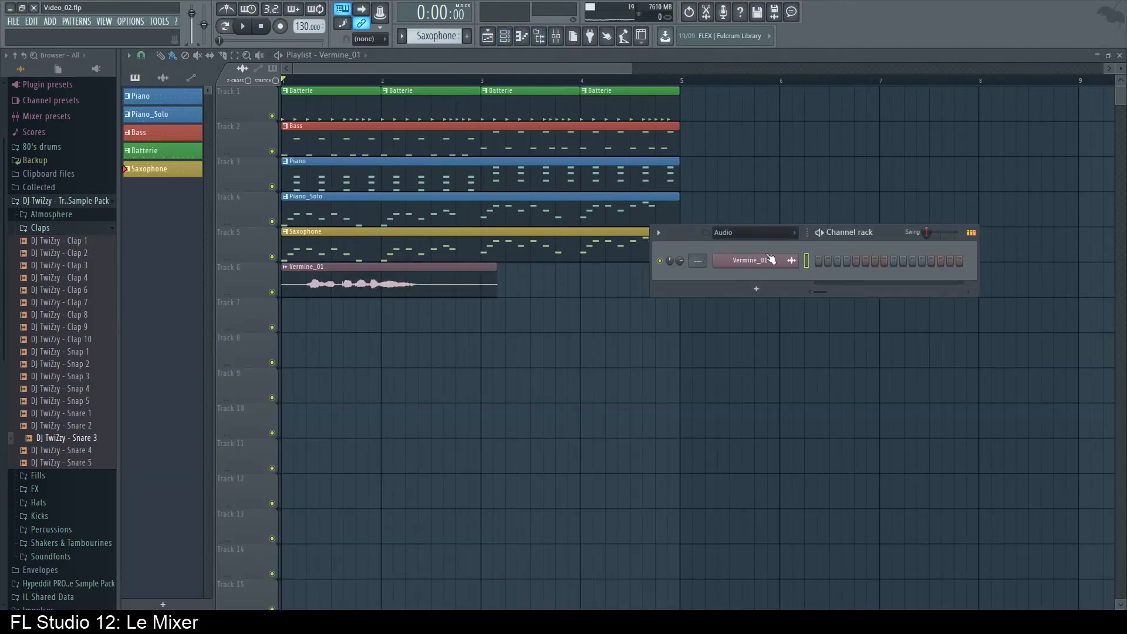
Route the Vermine_01 channel to mixer track 2.
{"action": "left_click", "coordinate": [556, 36]}
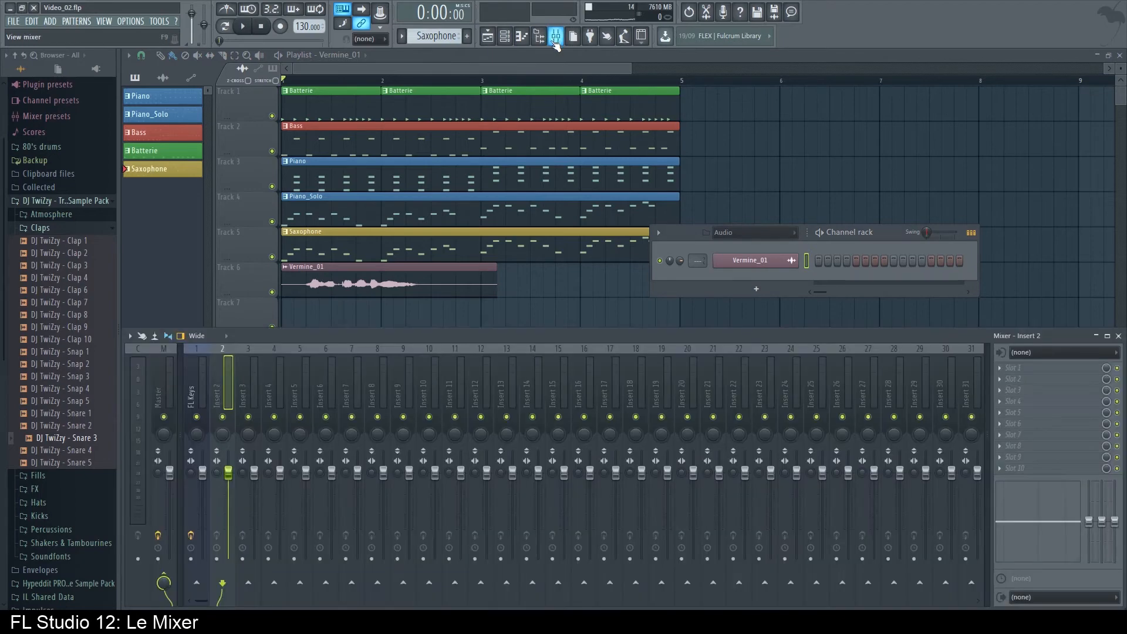
{"action": "left_click", "coordinate": [238, 386]}
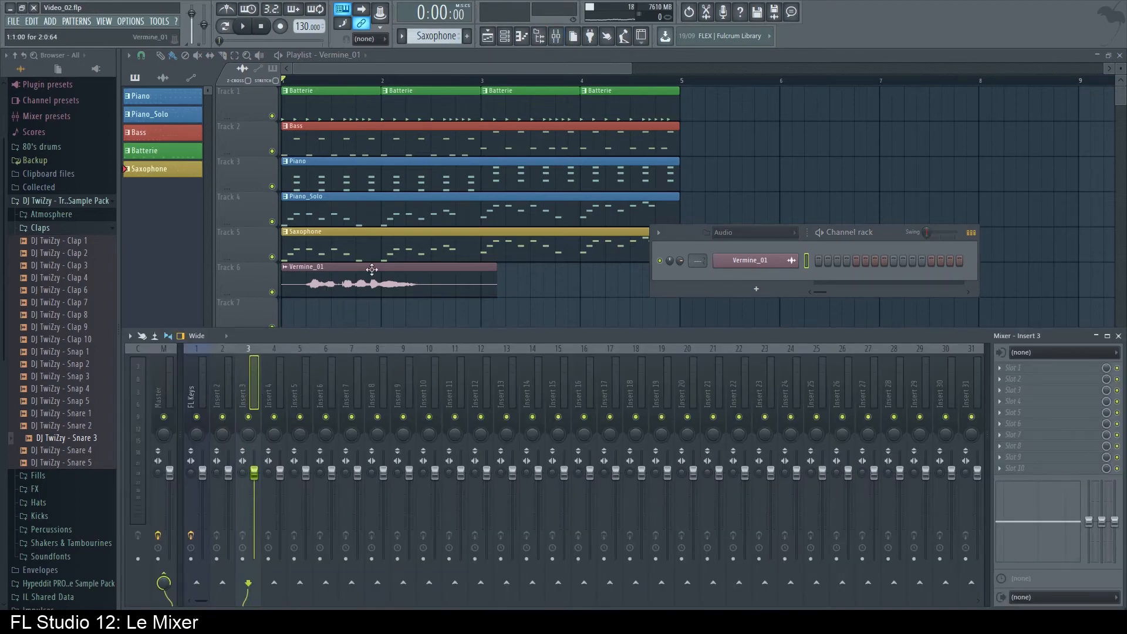
{"action": "left_click", "coordinate": [200, 378]}
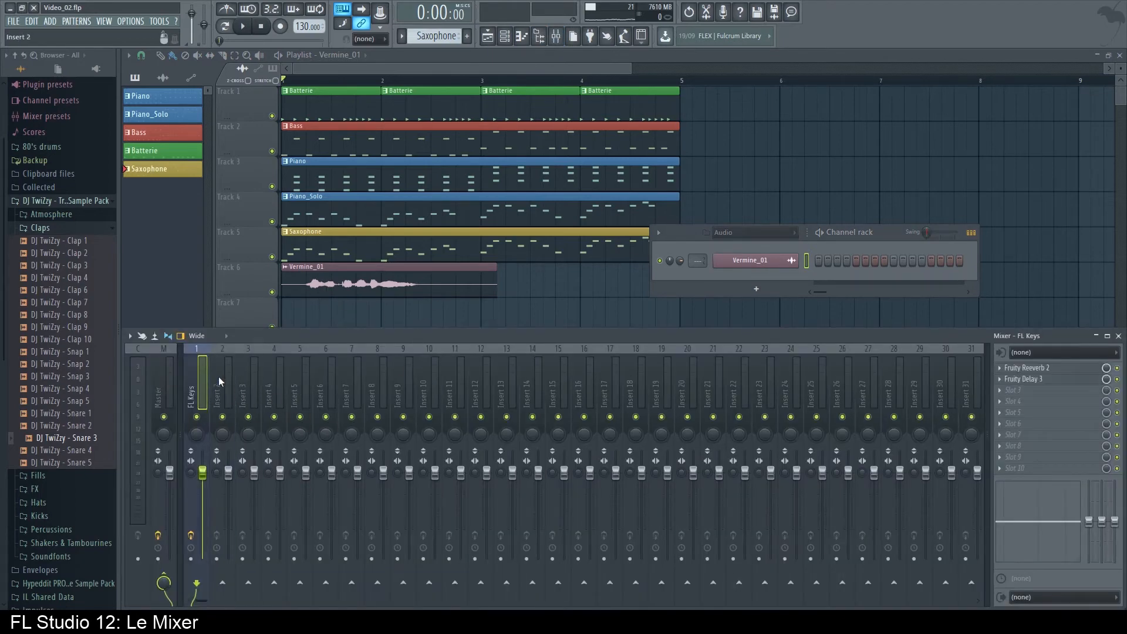
{"action": "left_click", "coordinate": [219, 379]}
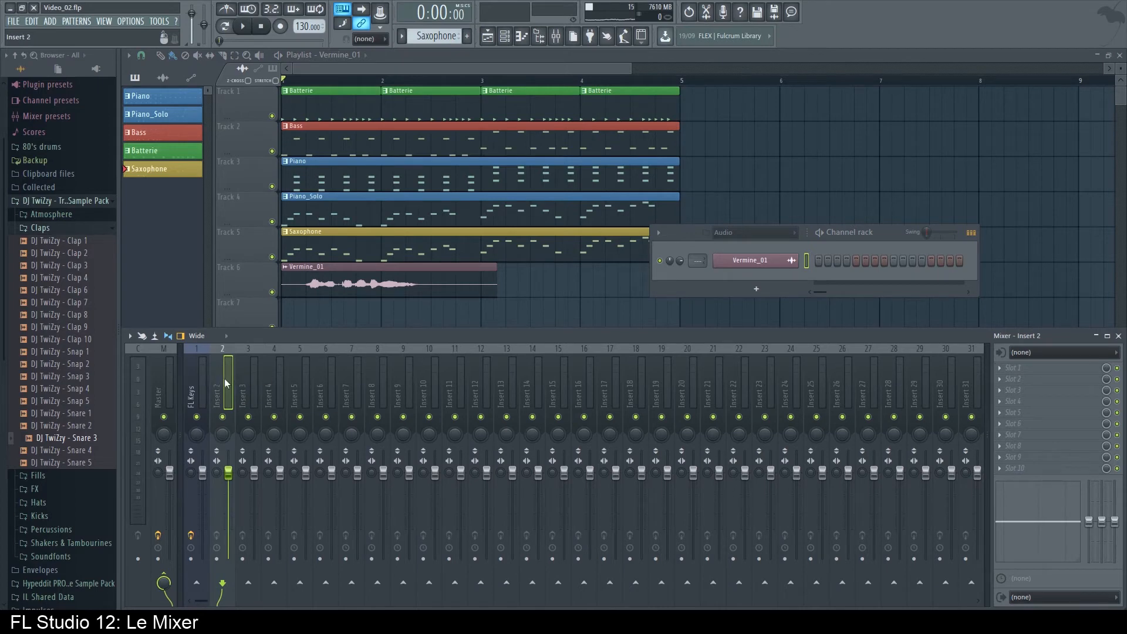
{"action": "right_click", "coordinate": [224, 379]}
{"action": "mouse_move", "coordinate": [289, 443]}
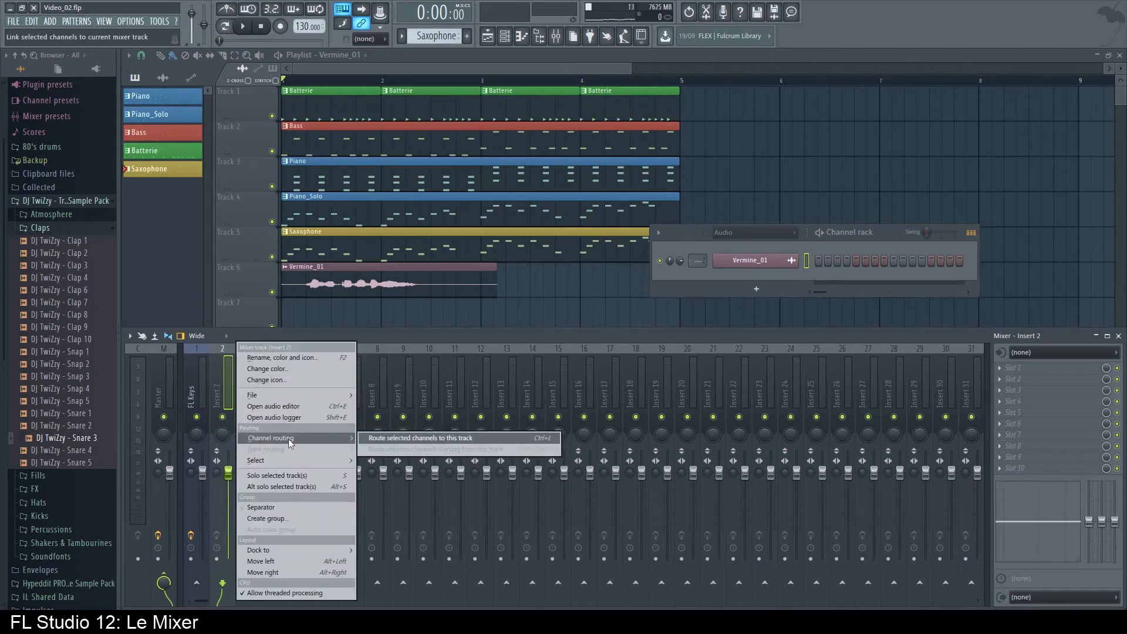
{"action": "left_click", "coordinate": [431, 439]}
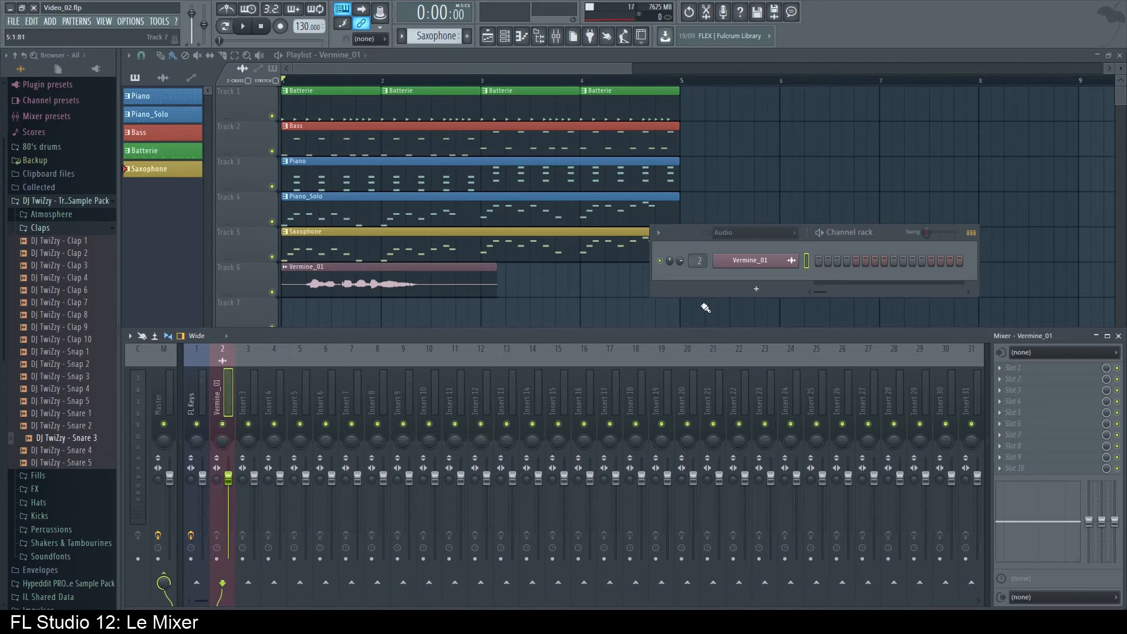
Solo playlist Track 6 and play back the Vermine_01 clip.
{"action": "right_click", "coordinate": [273, 292]}
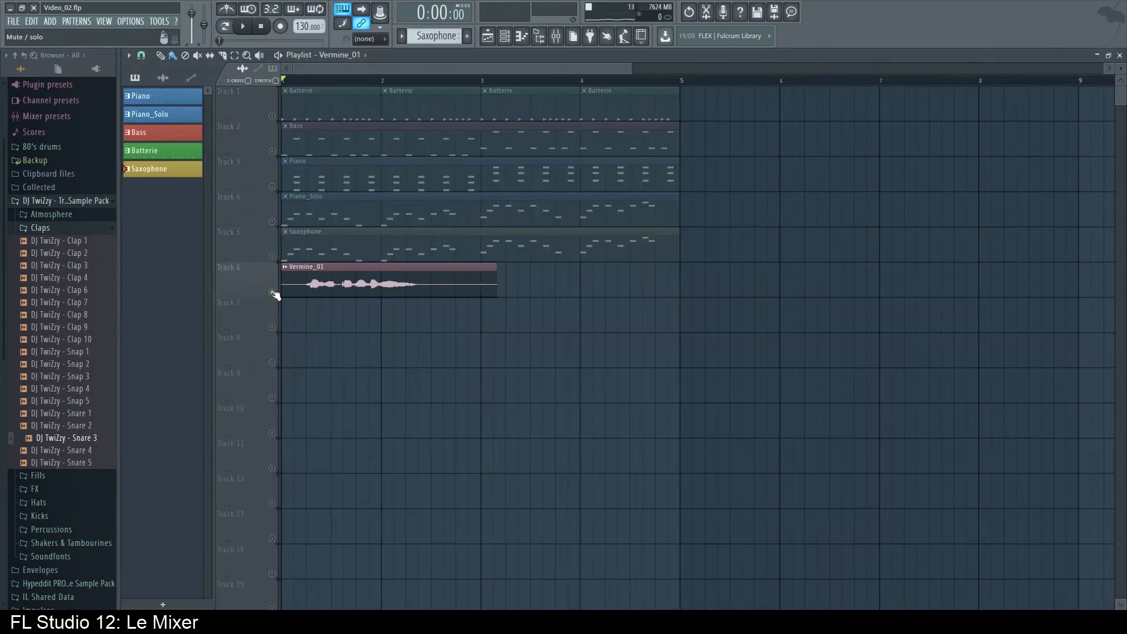
{"action": "key", "text": "space"}
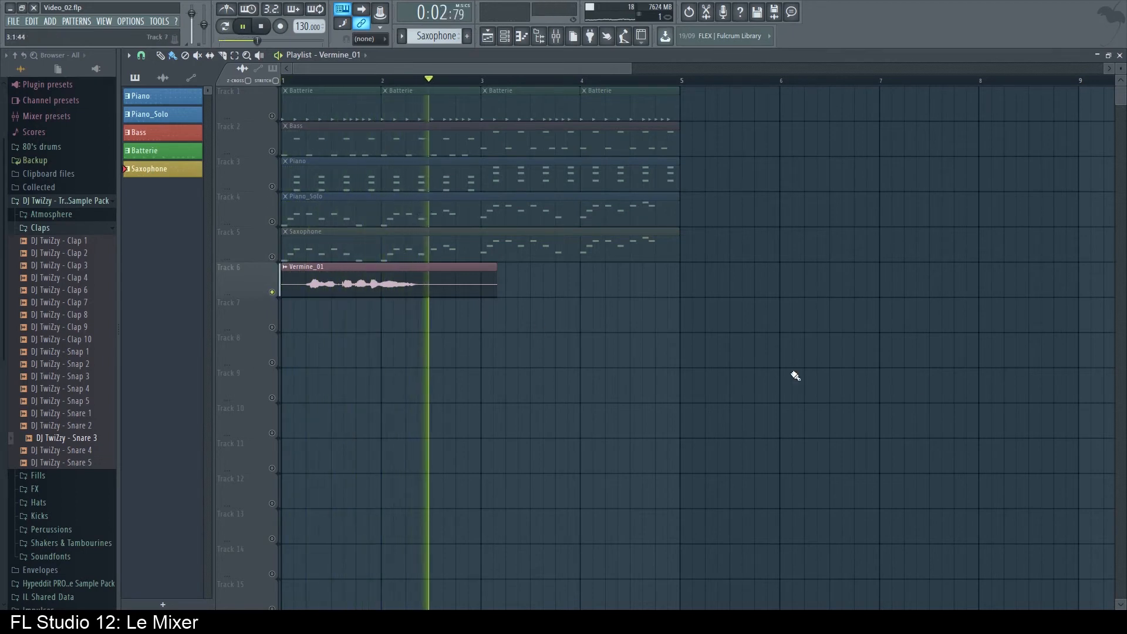
{"action": "key", "text": "space"}
Load the Rovee voice changer into slot 1 of the Vermine_01 mixer track and place its window over the playlist.
{"action": "left_click", "coordinate": [506, 38]}
{"action": "left_click", "coordinate": [507, 38]}
{"action": "left_click", "coordinate": [556, 37]}
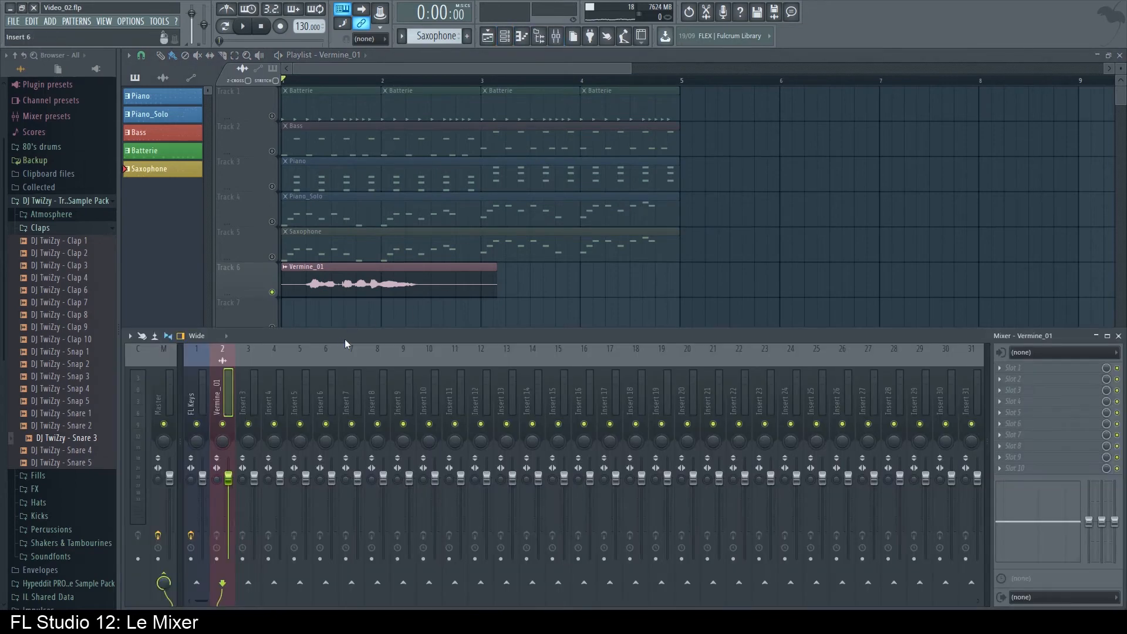
{"action": "left_click", "coordinate": [1028, 371]}
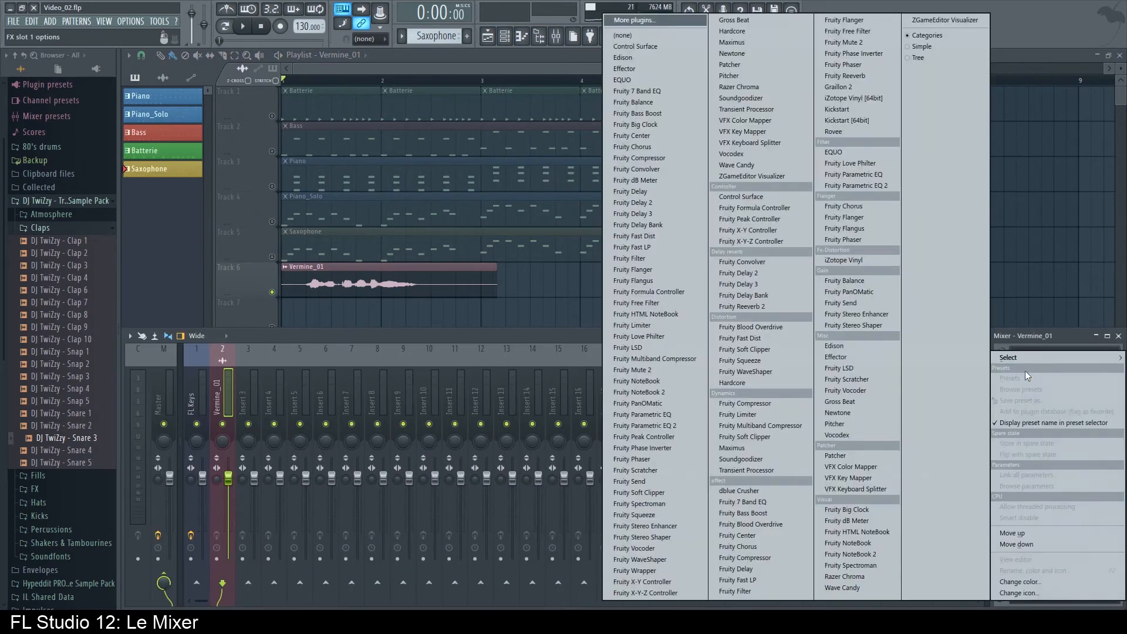
{"action": "left_click", "coordinate": [869, 133]}
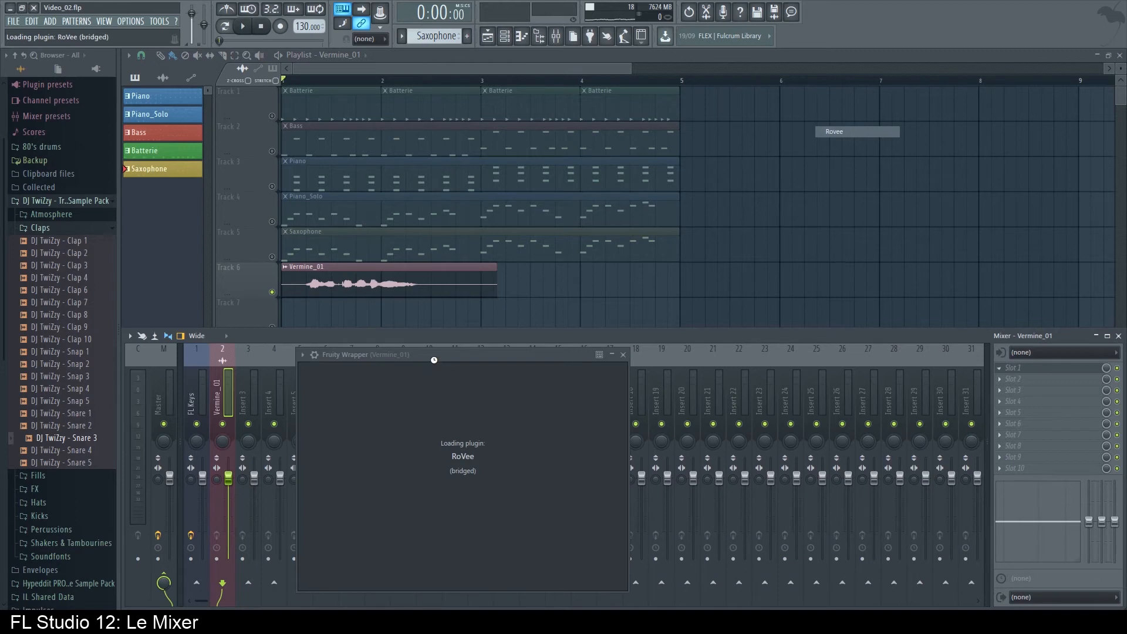
{"action": "left_click_drag", "start_coordinate": [413, 360], "coordinate": [666, 220]}
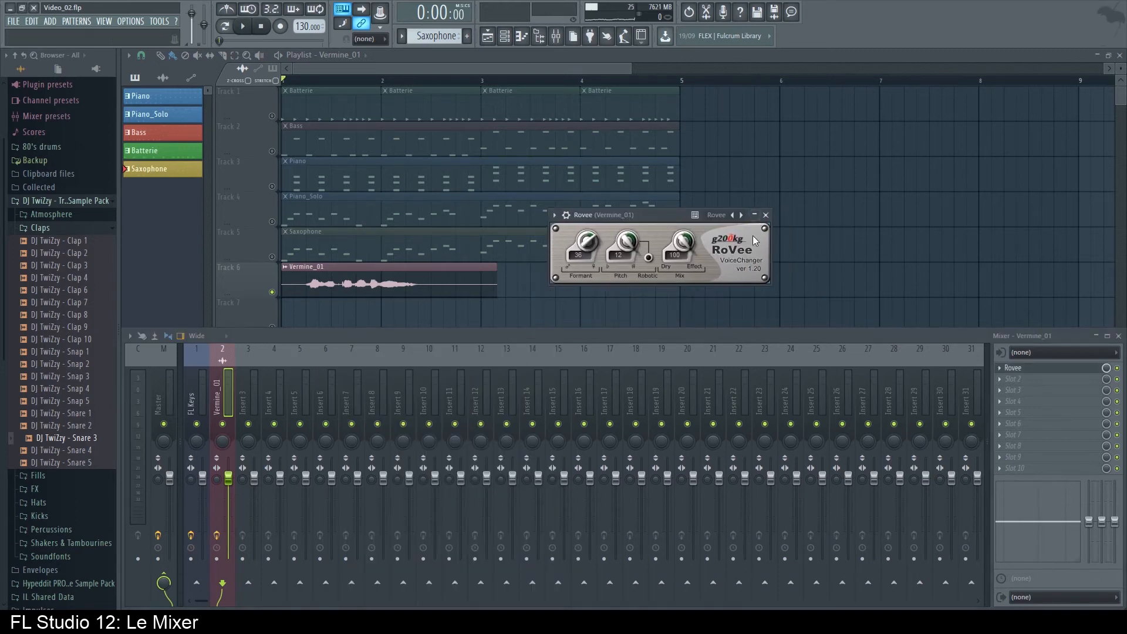
{"action": "left_click", "coordinate": [722, 220]}
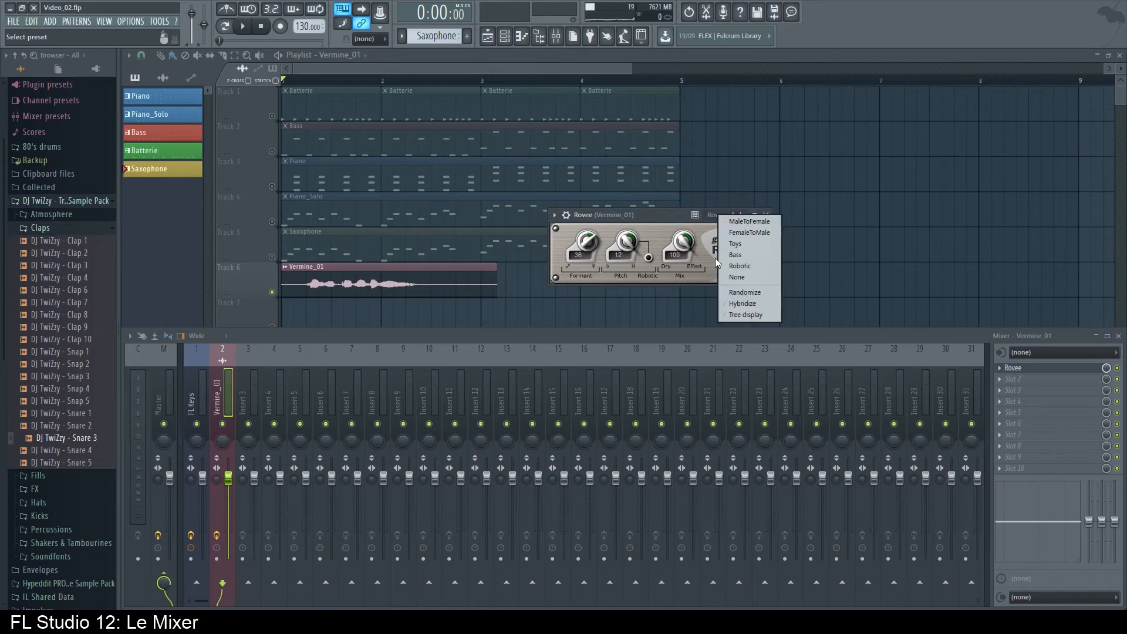
{"action": "left_click", "coordinate": [654, 212]}
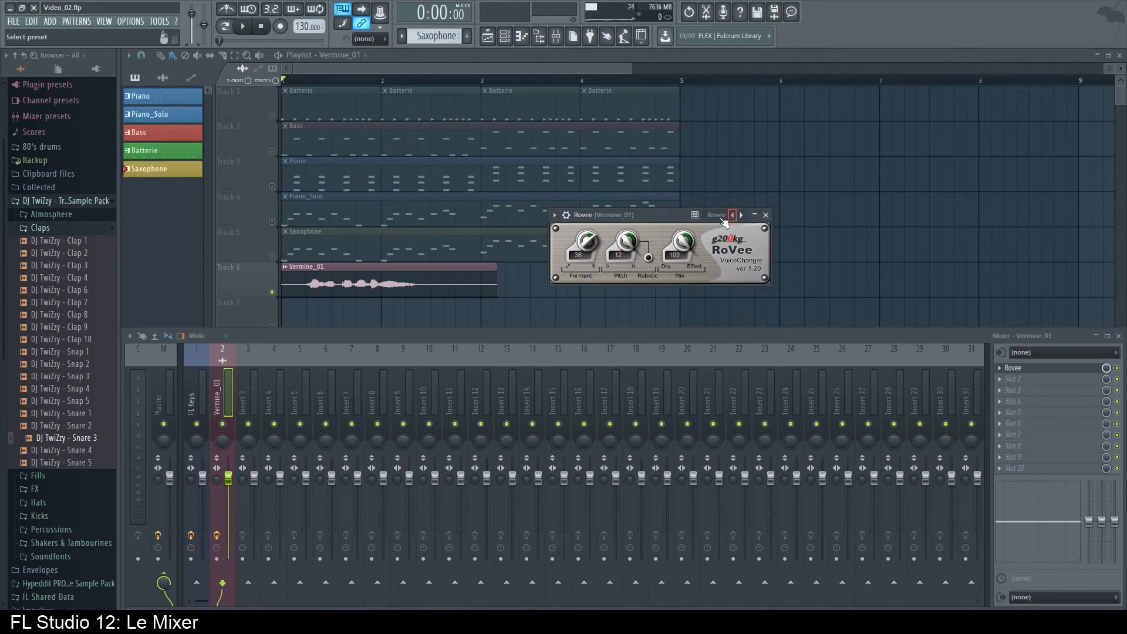
{"action": "left_click", "coordinate": [716, 218]}
{"action": "left_click", "coordinate": [674, 216]}
{"action": "right_click", "coordinate": [741, 218]}
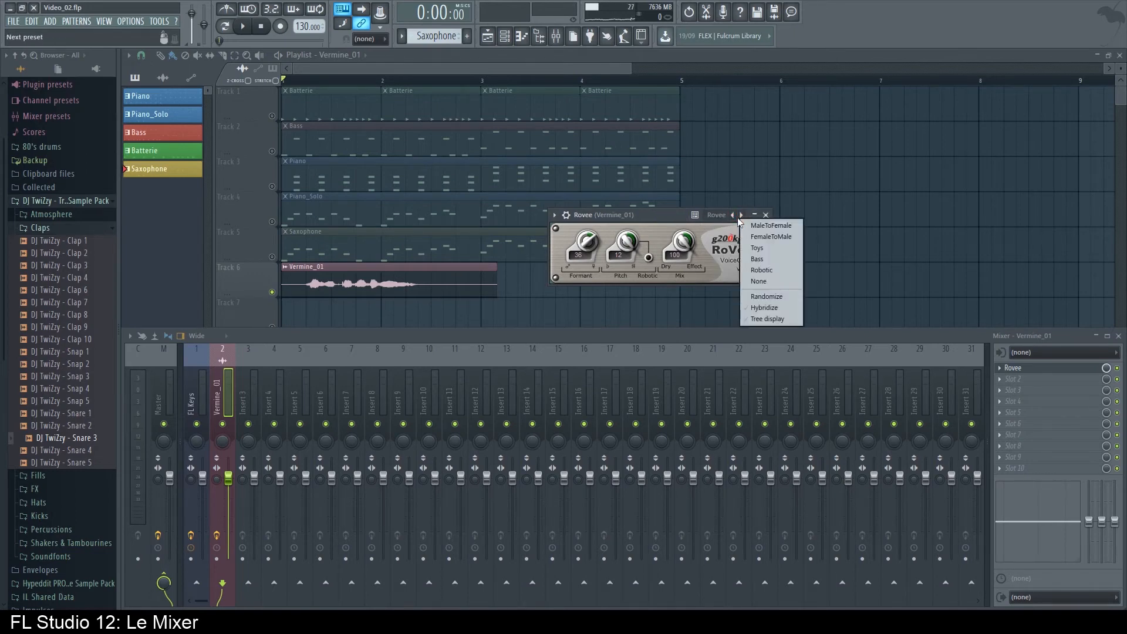
{"action": "left_click", "coordinate": [658, 212]}
Try Rovee's MaleToFemale preset on the Vermine_01 track and play back the clip.
{"action": "left_click_drag", "start_coordinate": [652, 212], "coordinate": [686, 232]}
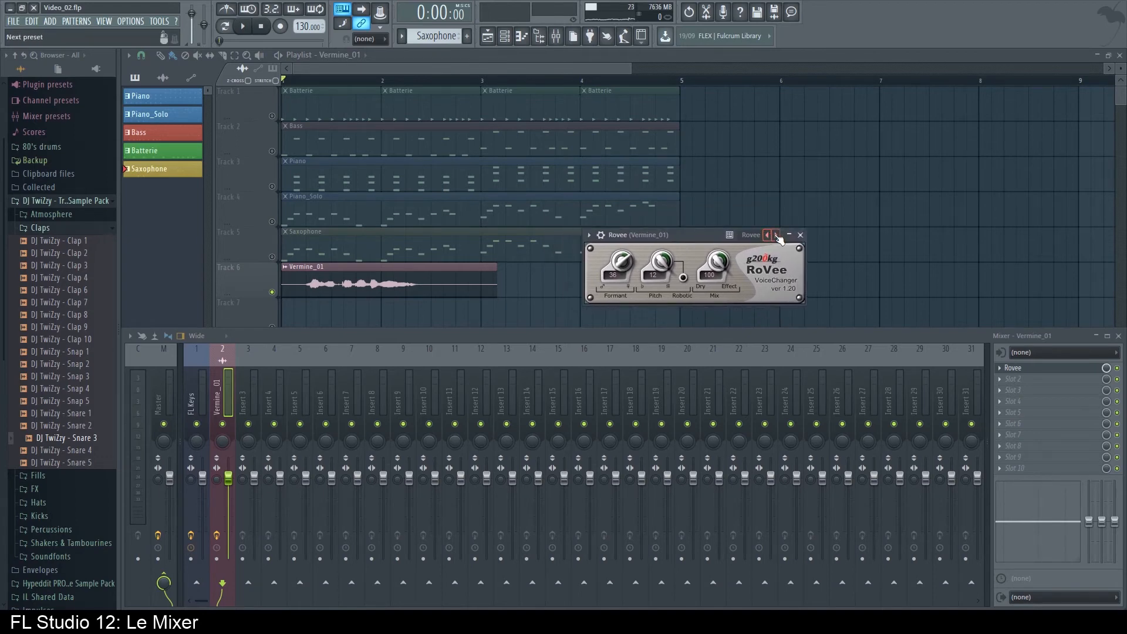
{"action": "right_click", "coordinate": [776, 235]}
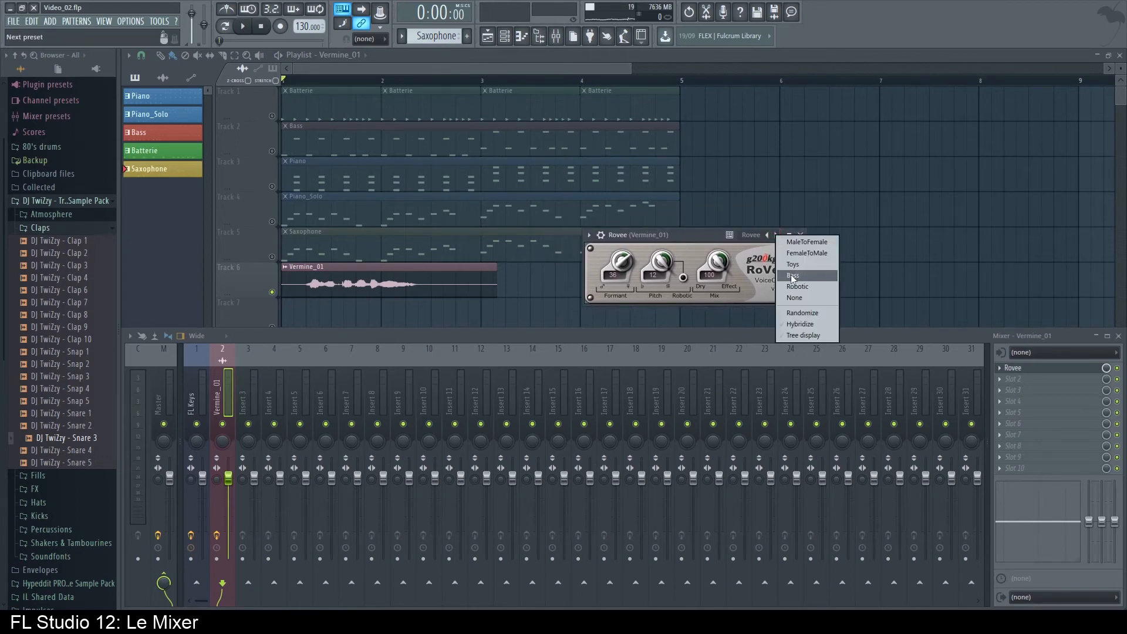
{"action": "left_click", "coordinate": [813, 244]}
{"action": "key", "text": "space"}
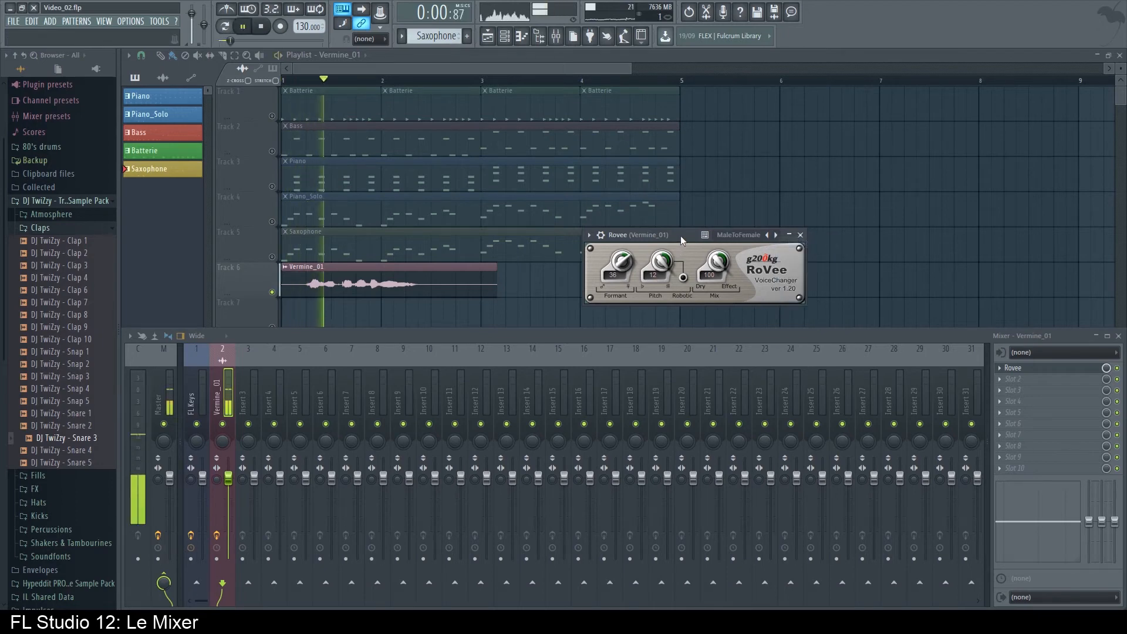
{"action": "key", "text": "space"}
Switch Rovee to the FemaleToMale preset and play back the Vermine_01 clip with it.
{"action": "left_click", "coordinate": [776, 236]}
{"action": "key", "text": "space"}
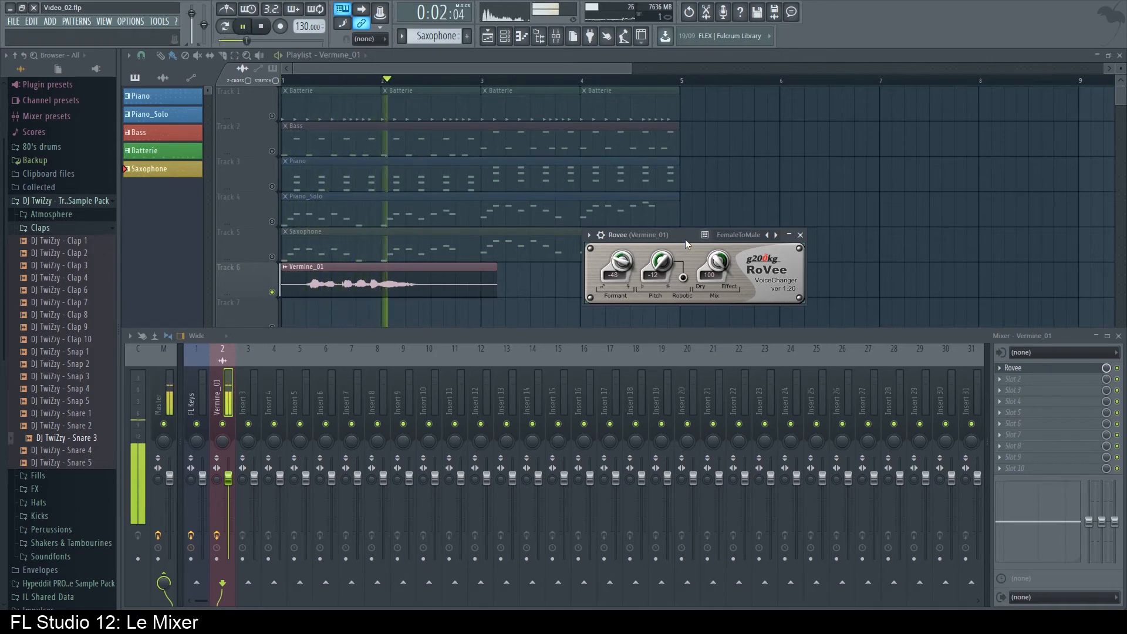
{"action": "key", "text": "space"}
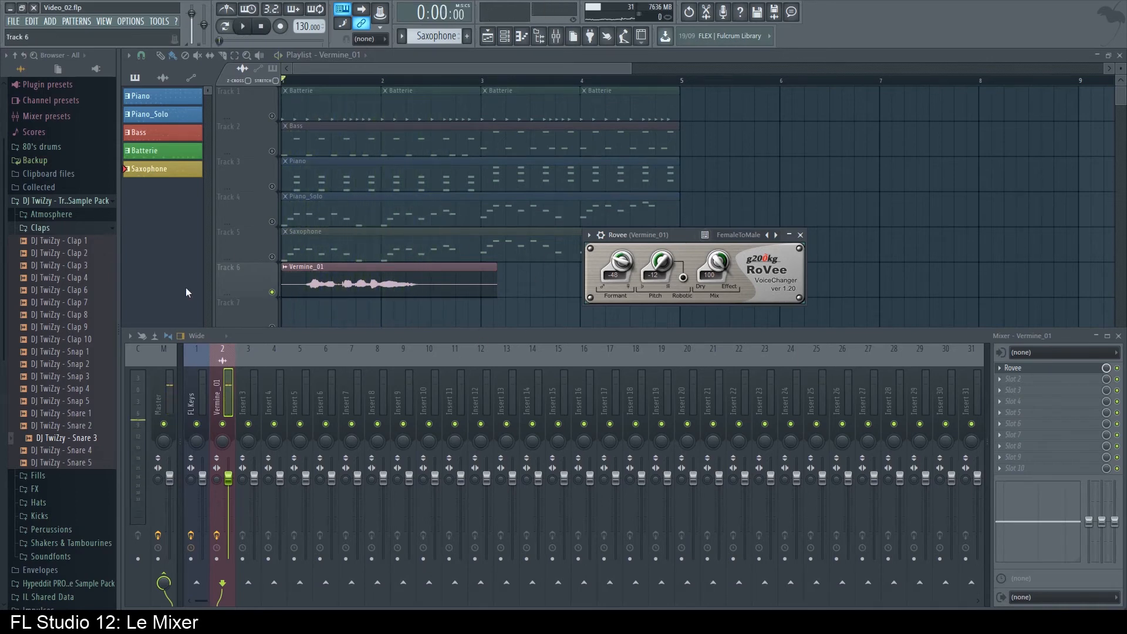
{"action": "left_click_drag", "start_coordinate": [675, 235], "coordinate": [619, 253]}
{"action": "key", "text": "space"}
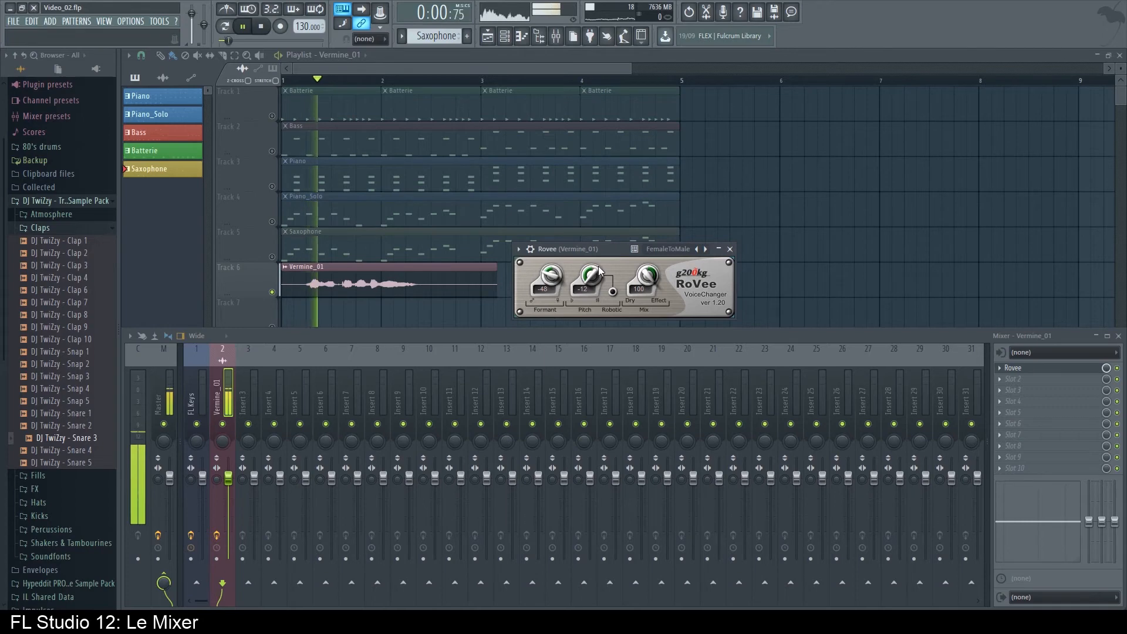
{"action": "key", "text": "space"}
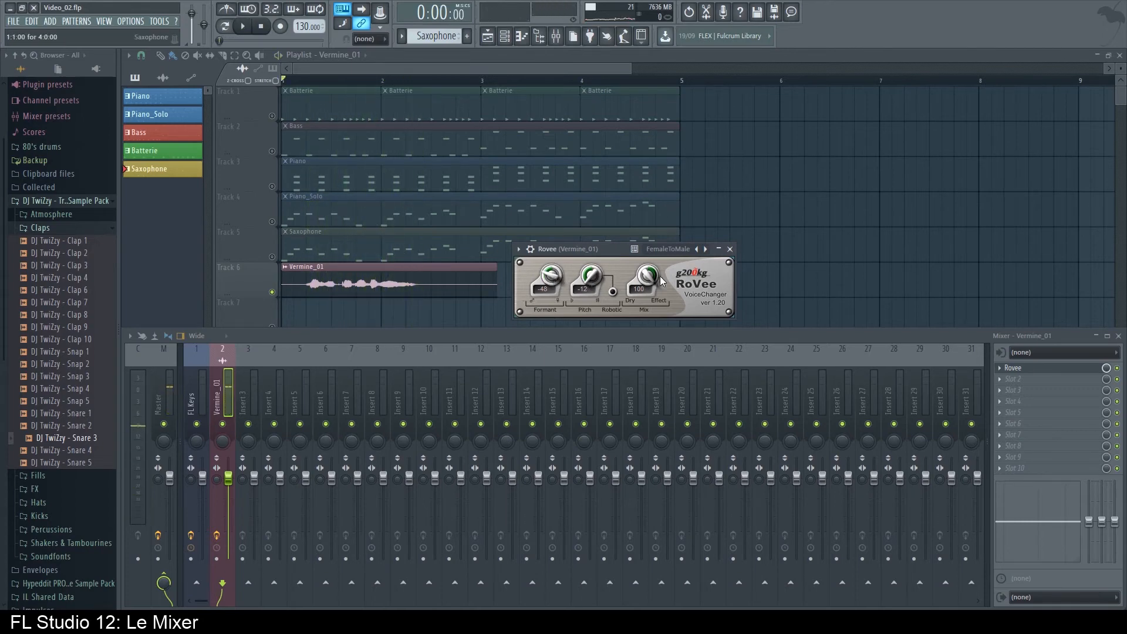
Try a Rovee dry/effect mix of 48 with the clip playing, and restore the mix to 100.
{"action": "left_click_drag", "start_coordinate": [645, 281], "coordinate": [646, 315]}
{"action": "key", "text": "space"}
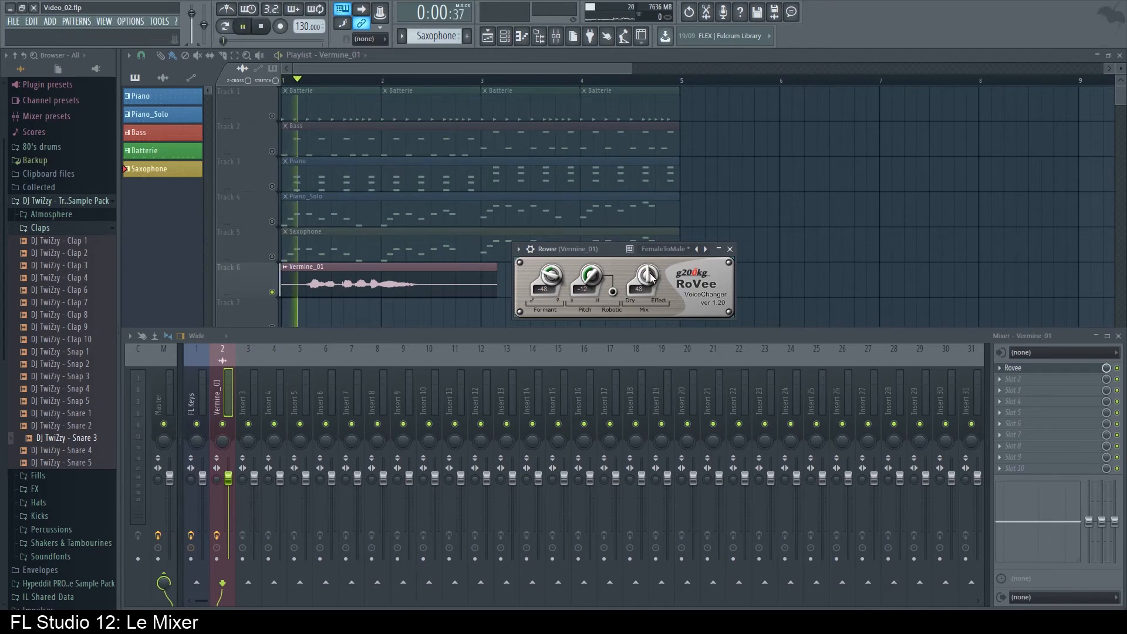
{"action": "mouse_move", "coordinate": [648, 274]}
{"action": "left_mouse_down"}
{"action": "mouse_move", "coordinate": [646, 237]}
{"action": "mouse_move", "coordinate": [669, 218]}
{"action": "mouse_move", "coordinate": [646, 210]}
{"action": "mouse_move", "coordinate": [662, 287]}
{"action": "left_mouse_up"}
Set Rovee's pitch to 0 and play back the Vermine_01 clip.
{"action": "left_click_drag", "start_coordinate": [591, 278], "coordinate": [585, 223]}
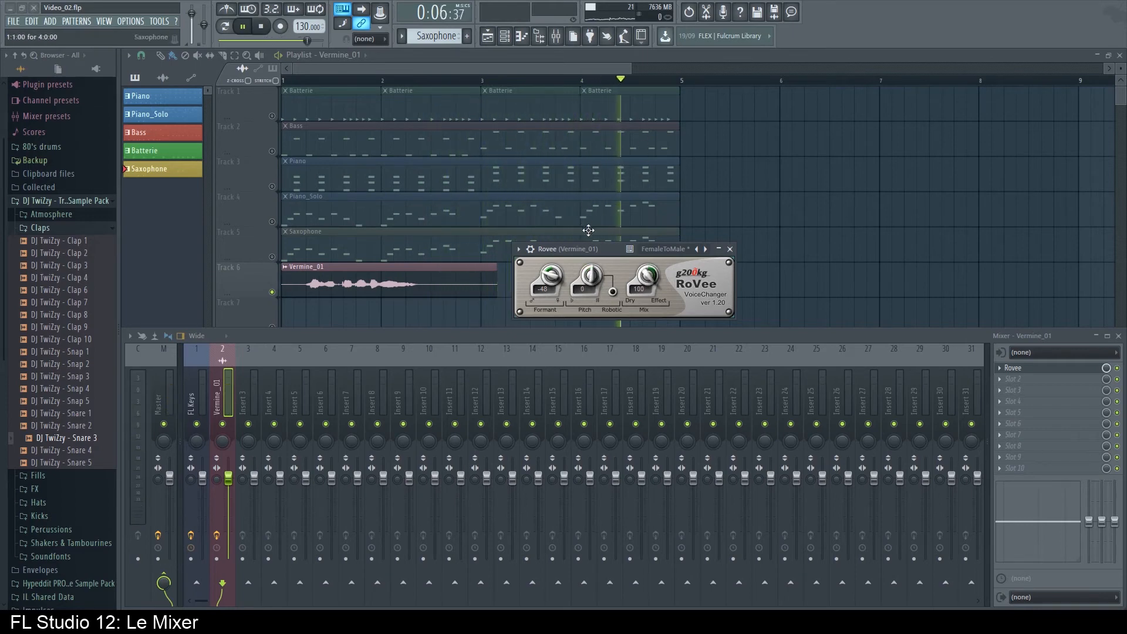
{"action": "left_click", "coordinate": [602, 251]}
{"action": "key", "text": "space"}
{"action": "key", "text": "space"}
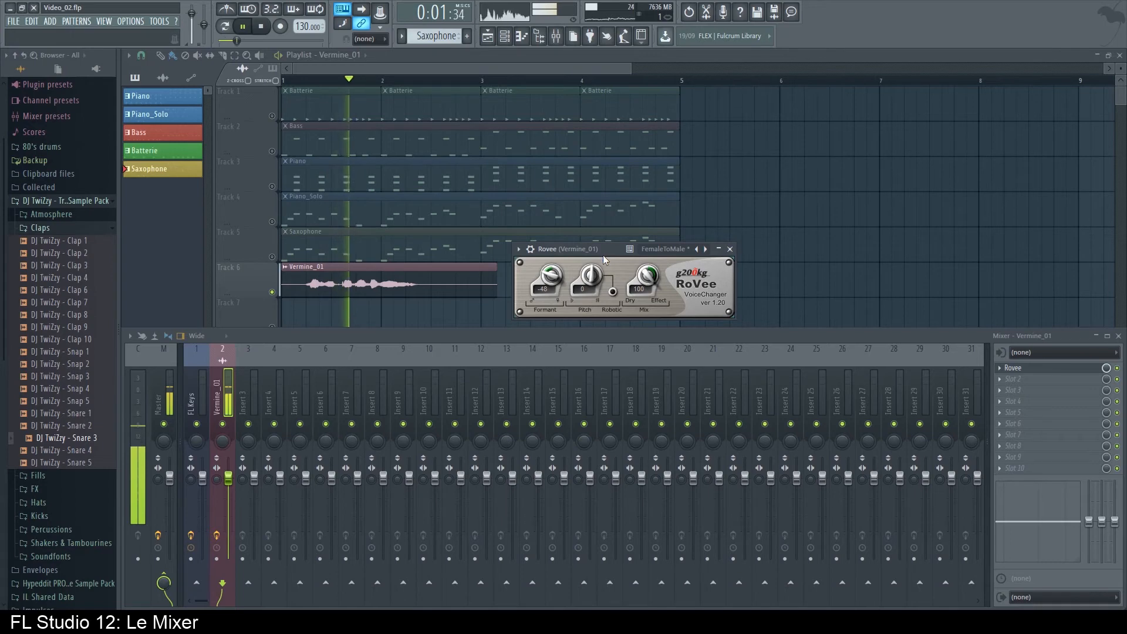
{"action": "key", "text": "space"}
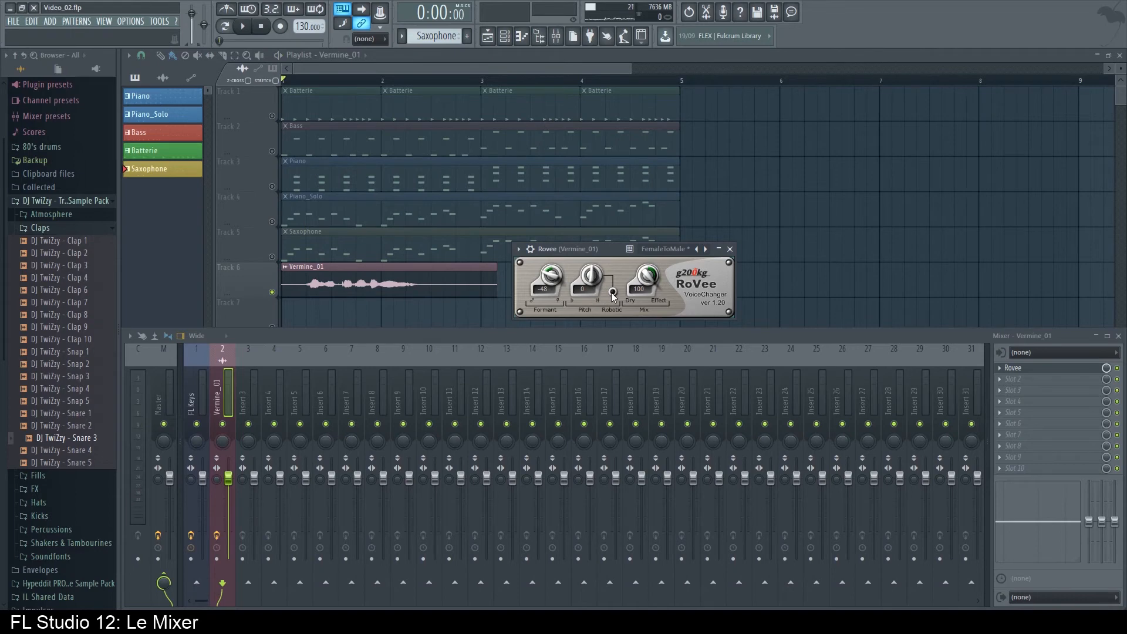
Enable Rovee's Robotic option, move its window over the mixer and play back the Vermine_01 clip.
{"action": "left_click_drag", "start_coordinate": [607, 252], "coordinate": [511, 368]}
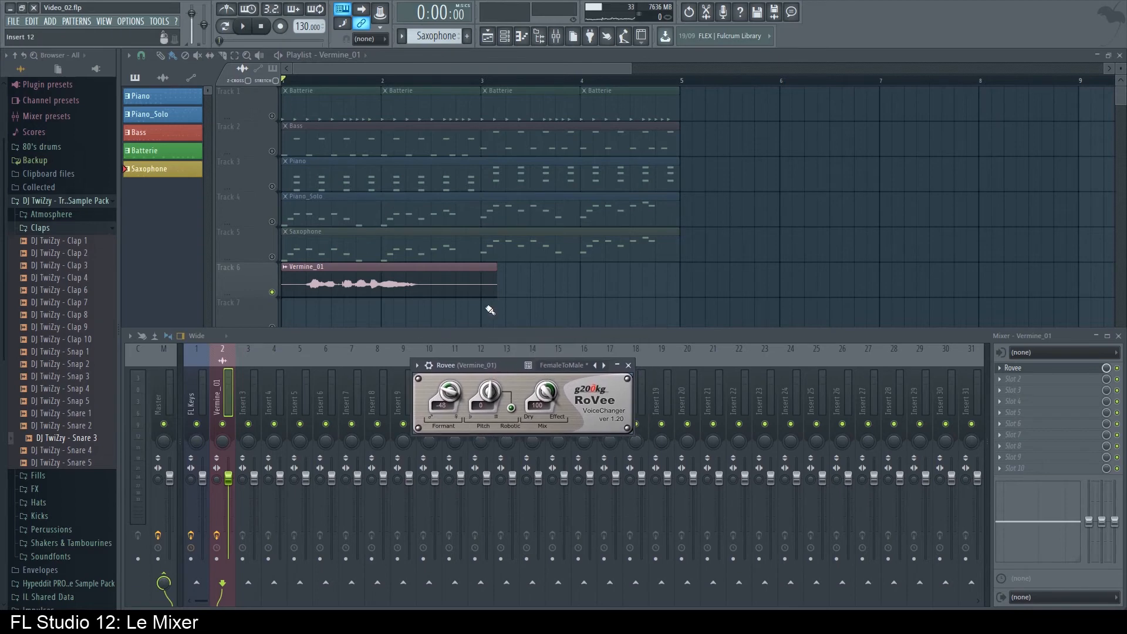
{"action": "key", "text": "space"}
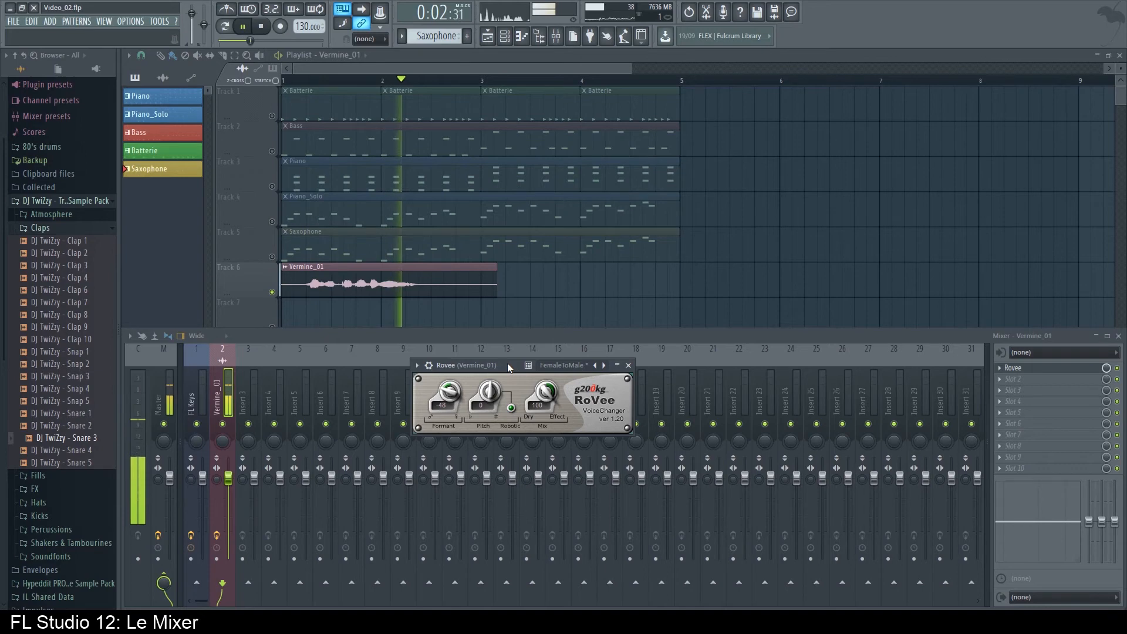
{"action": "key", "text": "space"}
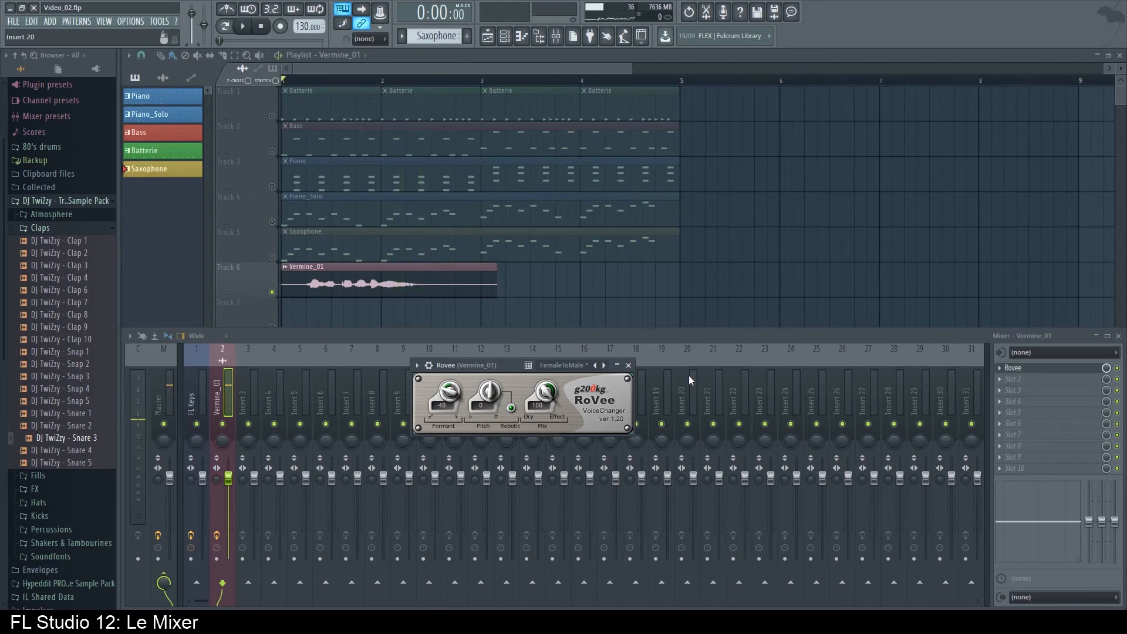
Move the Rovee window aside, load Fruity Reeverb 2 into effect slot 2 of the Vermine_01 track and play back the clip.
{"action": "left_click_drag", "start_coordinate": [544, 374], "coordinate": [615, 393]}
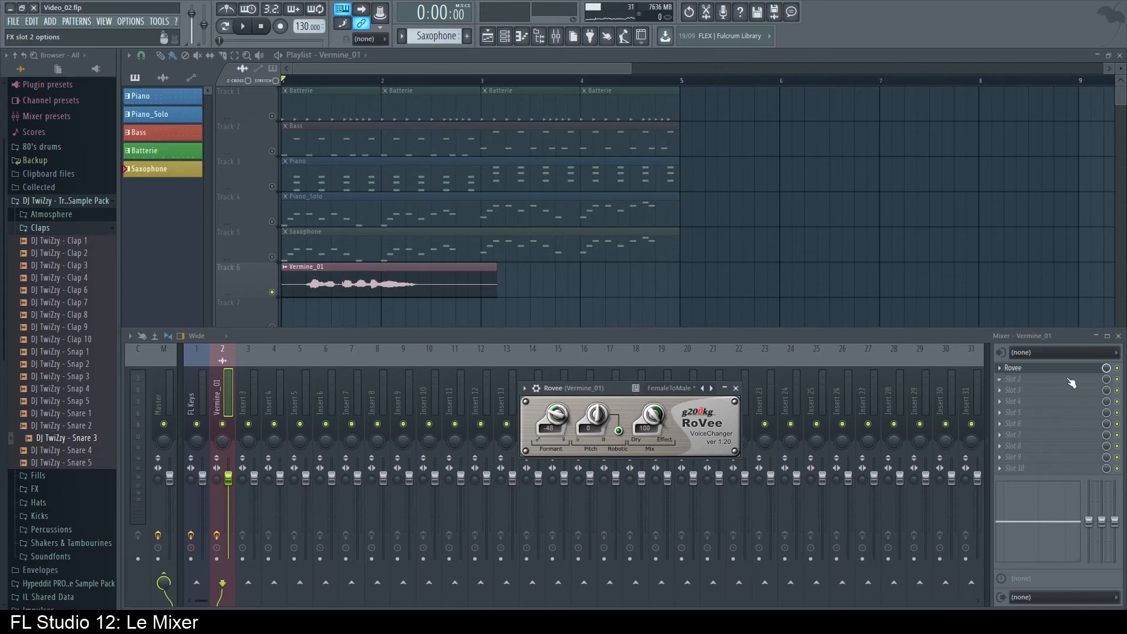
{"action": "left_click", "coordinate": [1026, 385]}
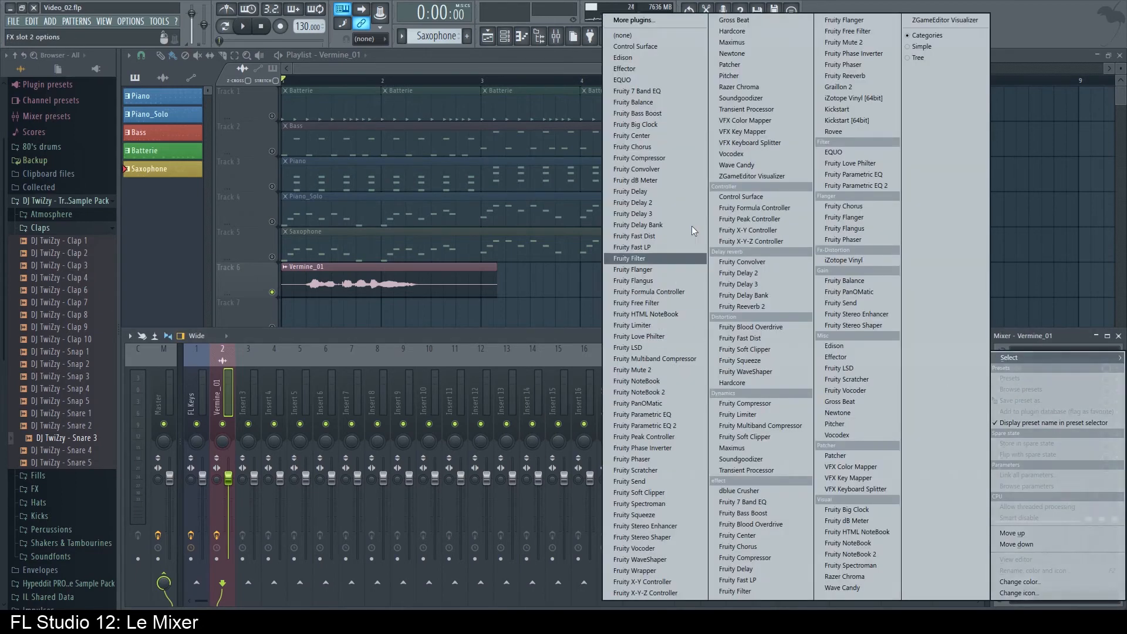
{"action": "left_click", "coordinate": [767, 304]}
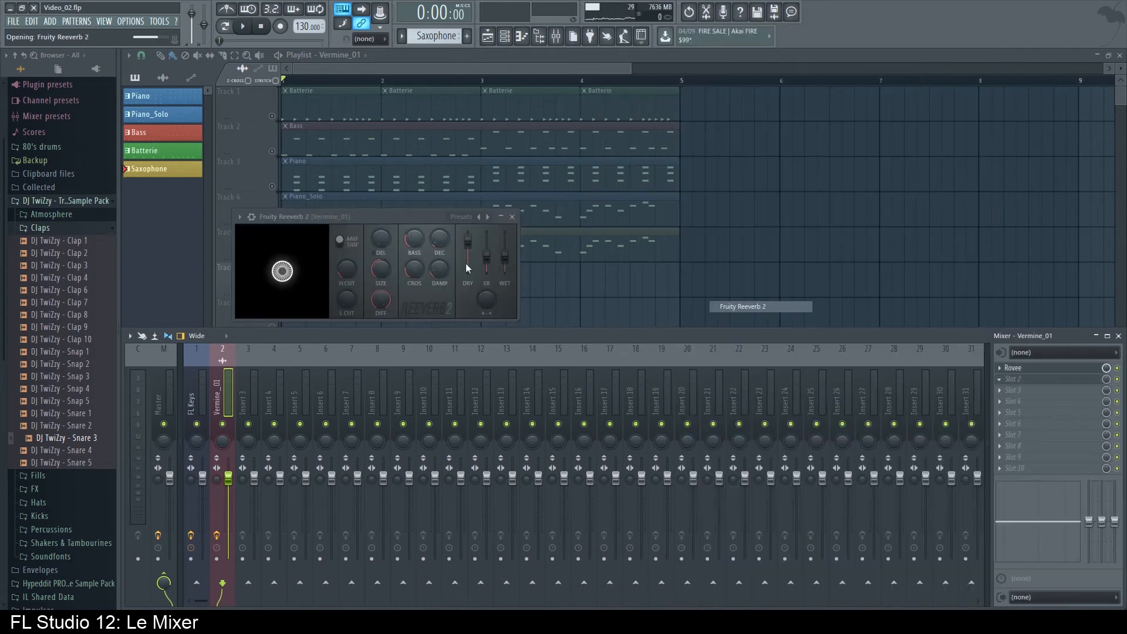
{"action": "key", "text": "space"}
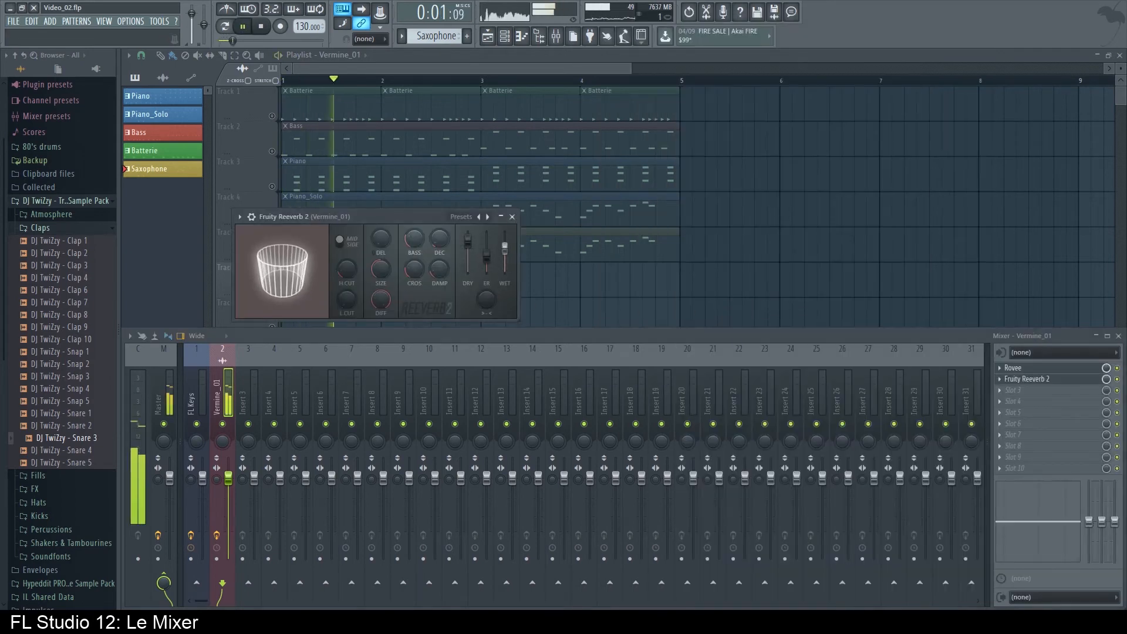
{"action": "key", "text": "space"}
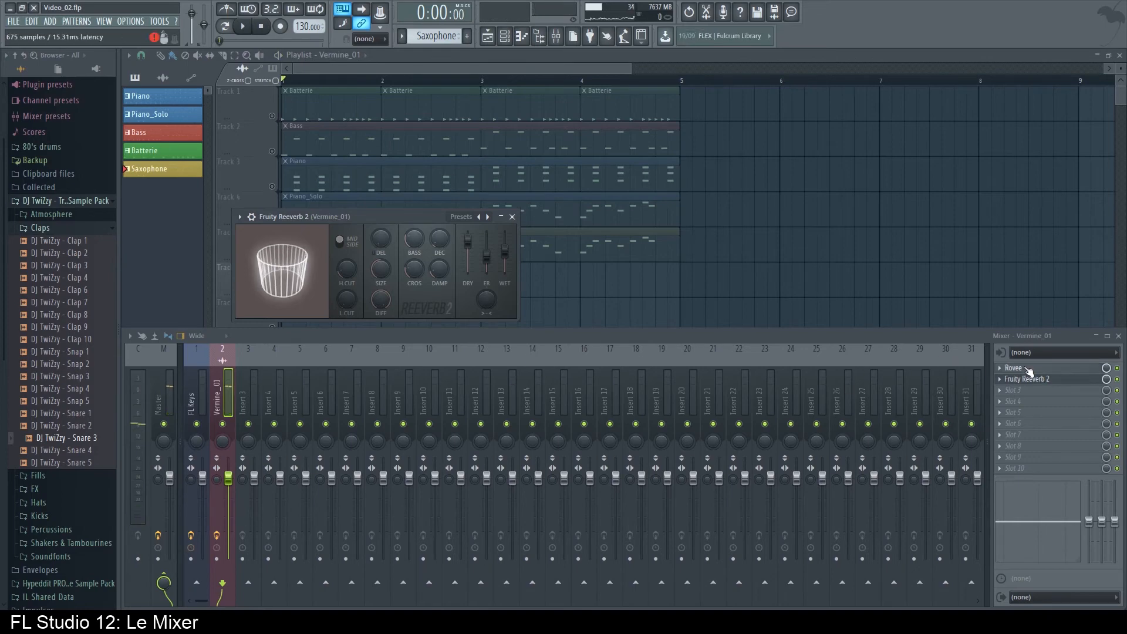
Bring up Rovee again, turn off its Robotic option and play back the Vermine_01 clip.
{"action": "left_click", "coordinate": [1018, 368]}
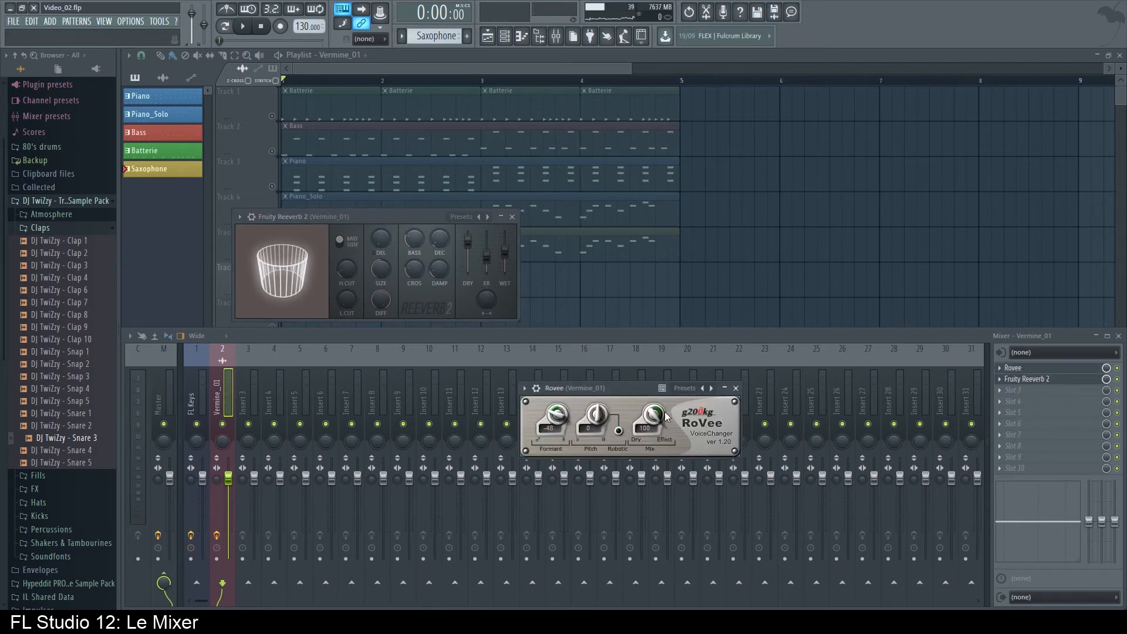
{"action": "key", "text": "space"}
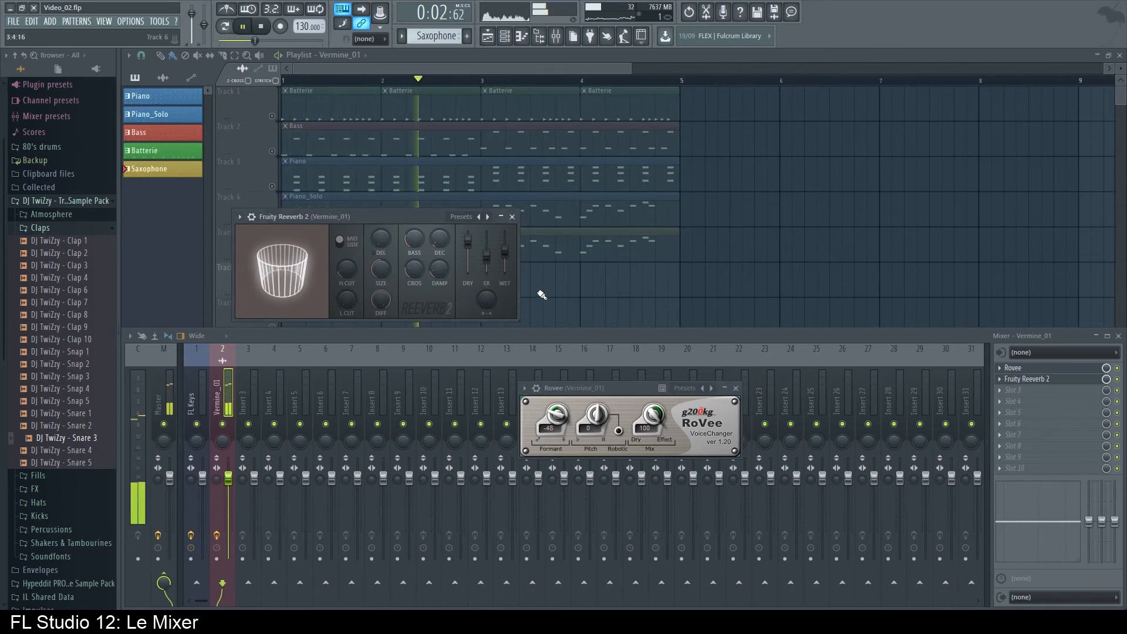
{"action": "key", "text": "space"}
Move the Fruity Reeverb 2 window clear of the clip and try its Drum Room preset on Vermine_01.
{"action": "left_click_drag", "start_coordinate": [435, 217], "coordinate": [864, 173]}
{"action": "left_click", "coordinate": [898, 171]}
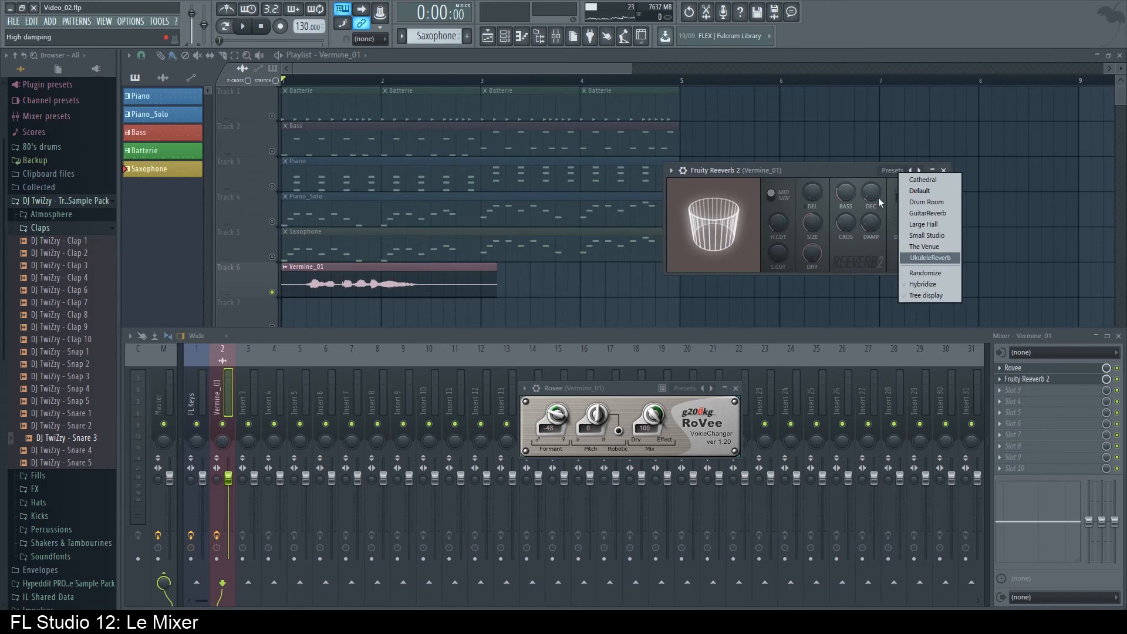
{"action": "left_click", "coordinate": [942, 203]}
{"action": "key", "text": "space"}
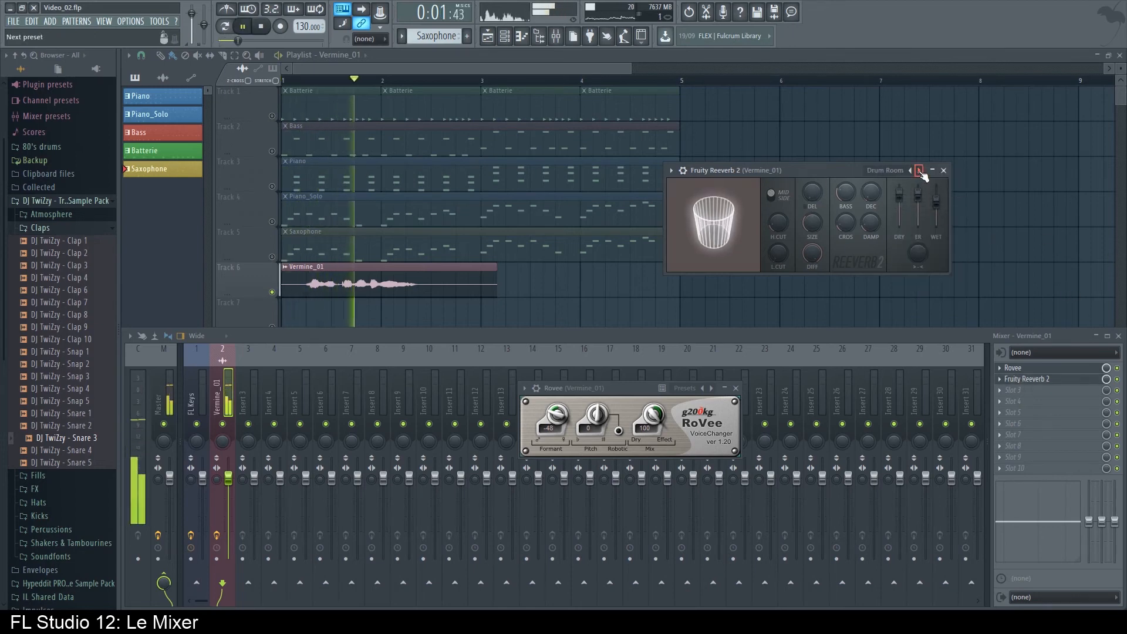
{"action": "key", "text": "space"}
Switch Fruity Reeverb 2 to the GuitarReverb preset and play back the Vermine_01 clip.
{"action": "left_click", "coordinate": [921, 170]}
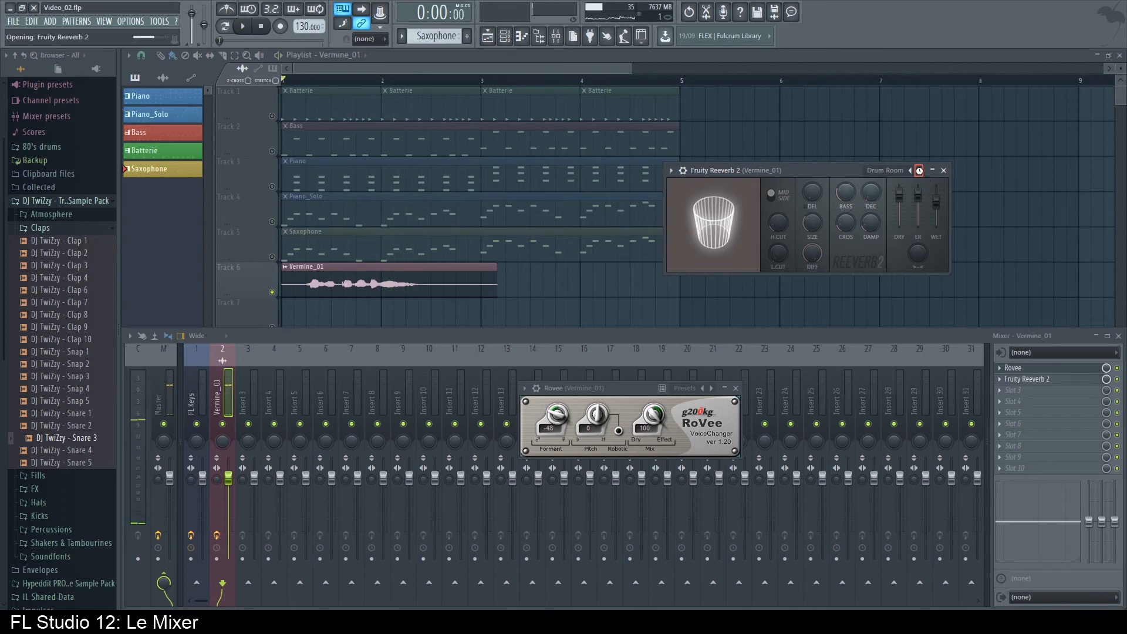
{"action": "key", "text": "space"}
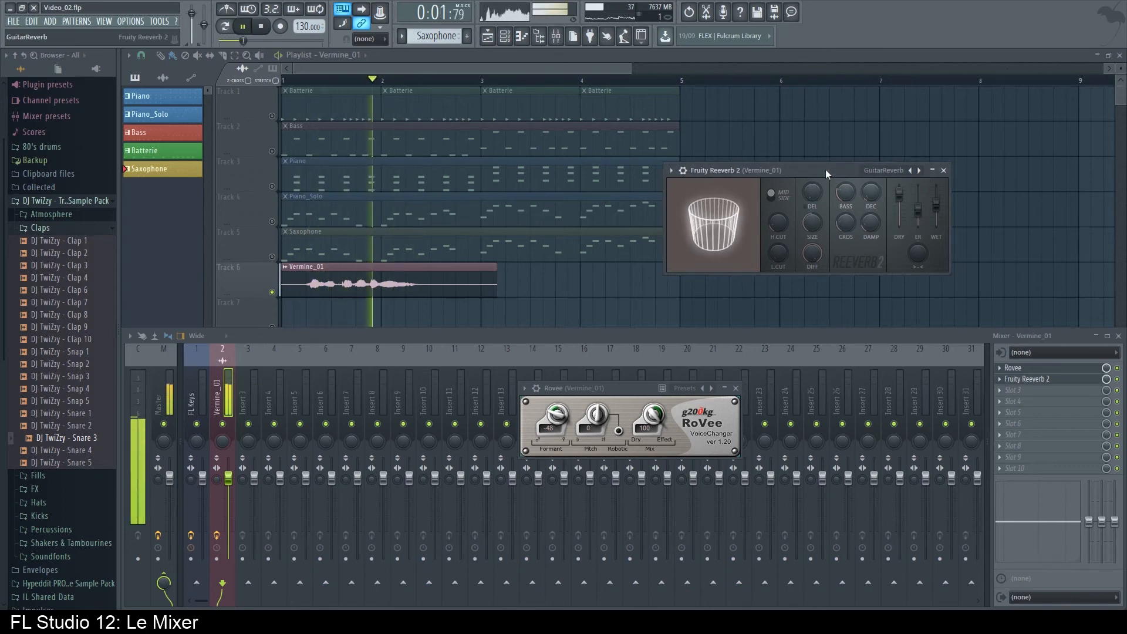
{"action": "key", "text": "space"}
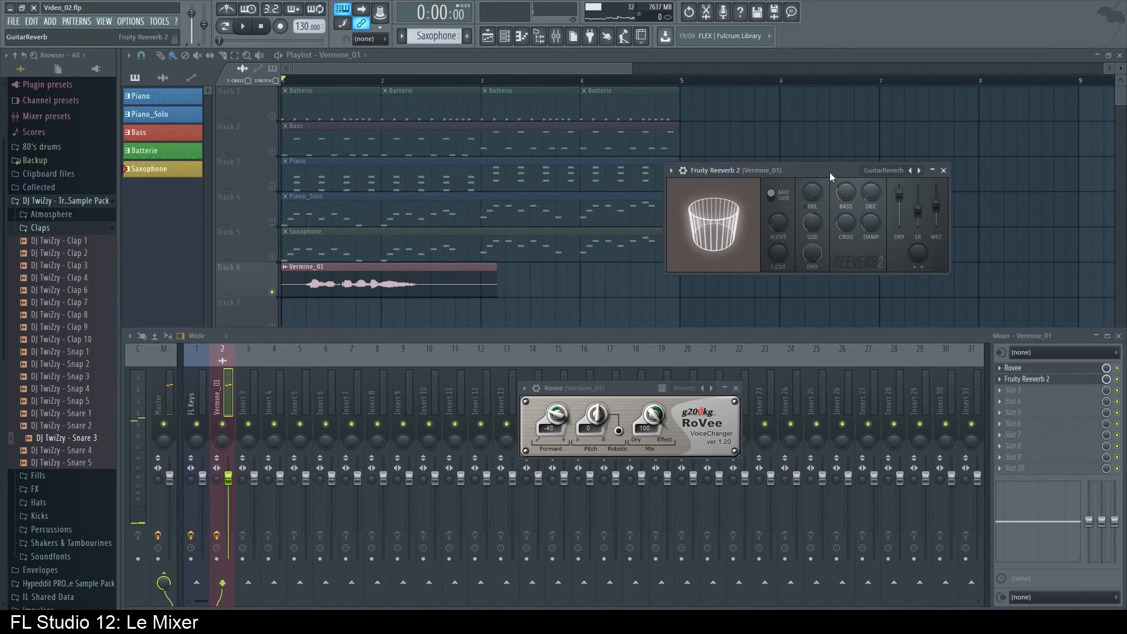
Load Fruity Vocoder into effect slot 3, move its window off the Vermine_01 clip and play back the clip.
{"action": "left_click", "coordinate": [1031, 395]}
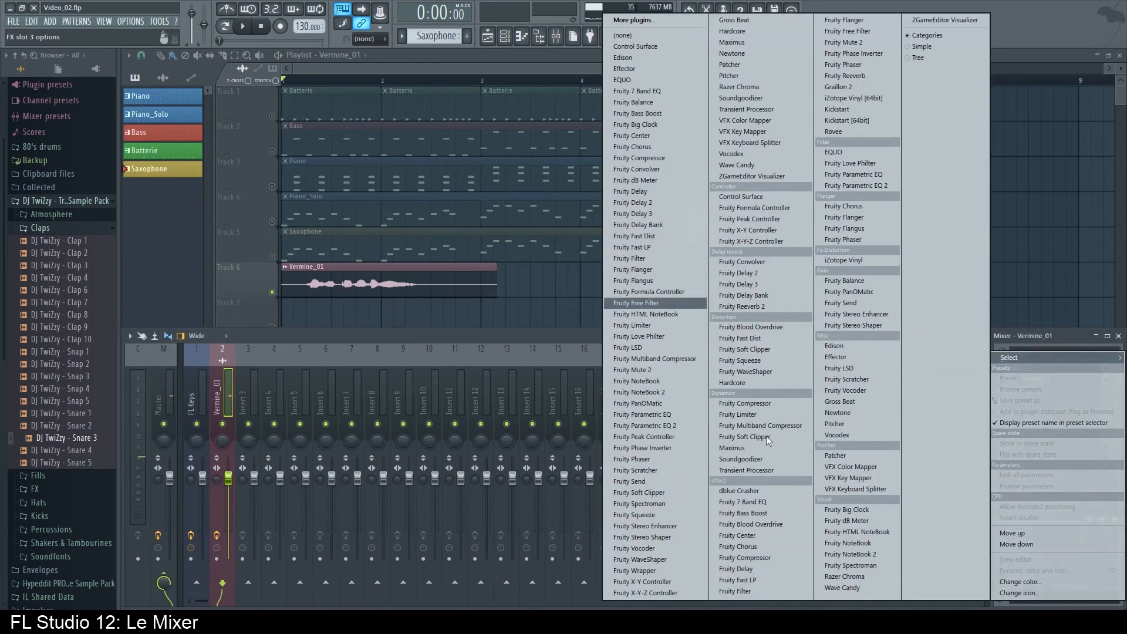
{"action": "left_click", "coordinate": [870, 390]}
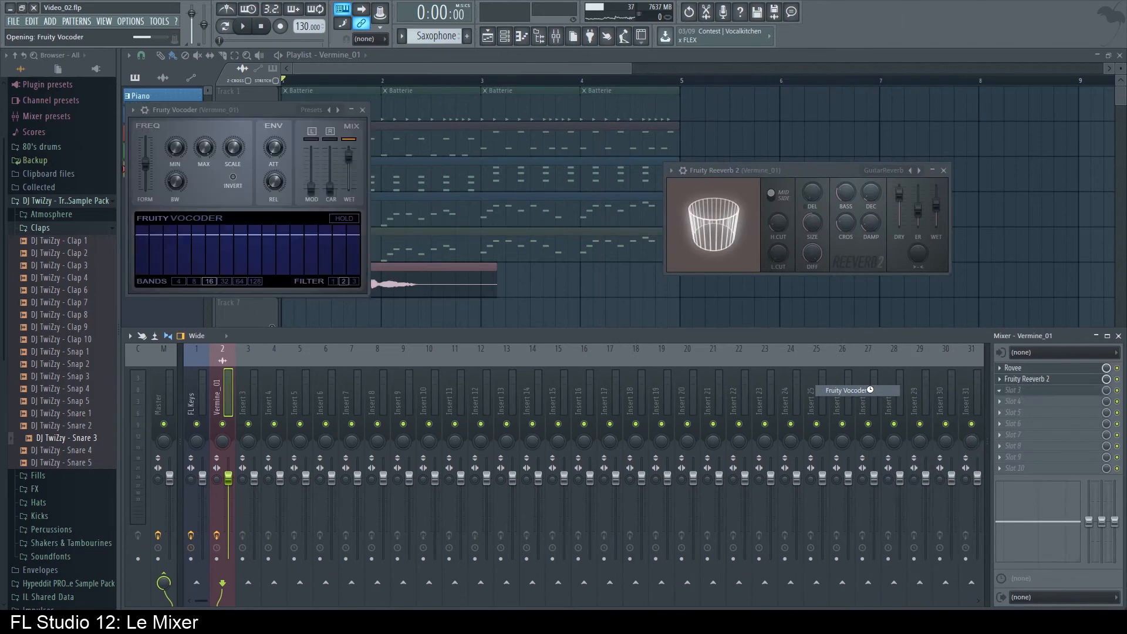
{"action": "left_click_drag", "start_coordinate": [248, 115], "coordinate": [540, 235]}
{"action": "key", "text": "space"}
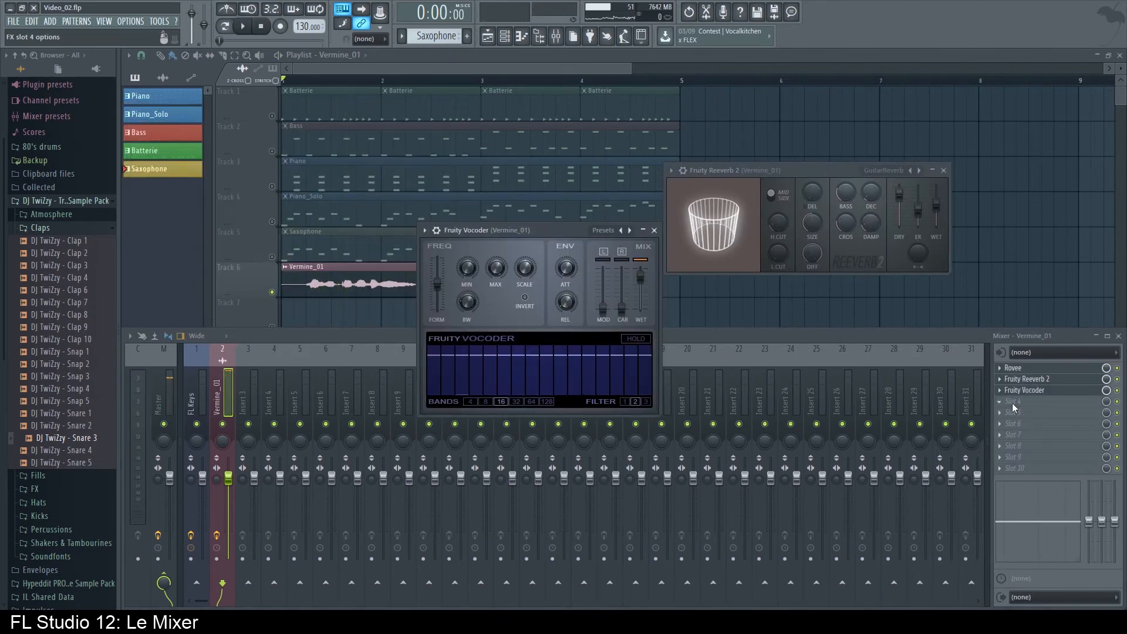
Load Fruity Love Philter into effect slot 4 of the Vermine_01 track.
{"action": "left_click", "coordinate": [1012, 403]}
{"action": "mouse_move", "coordinate": [1031, 353]}
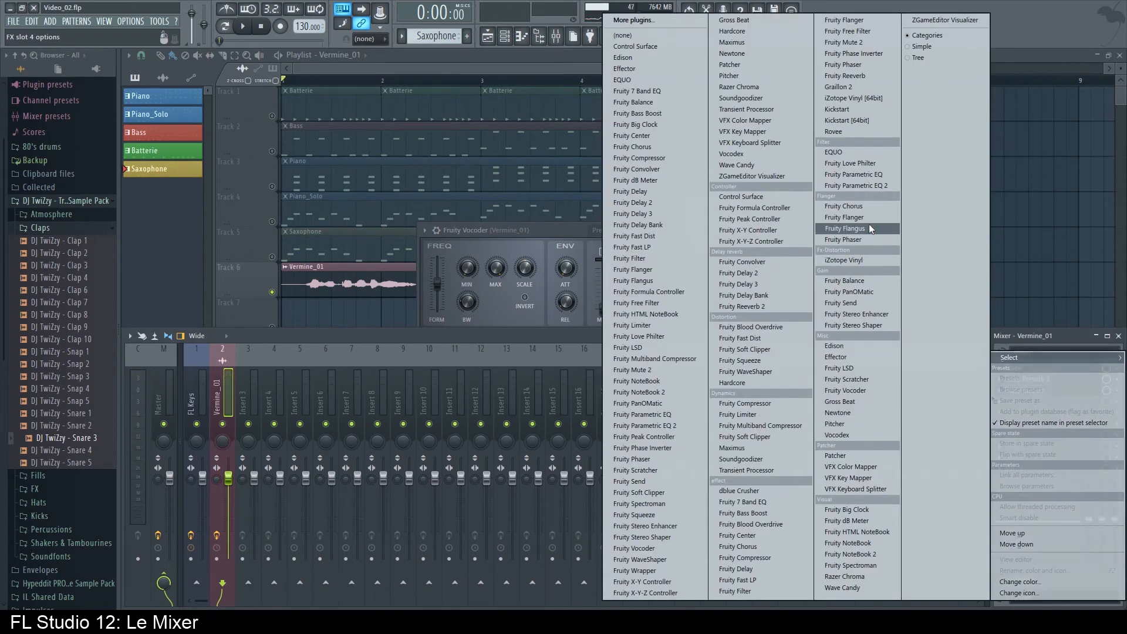
{"action": "left_click", "coordinate": [872, 164]}
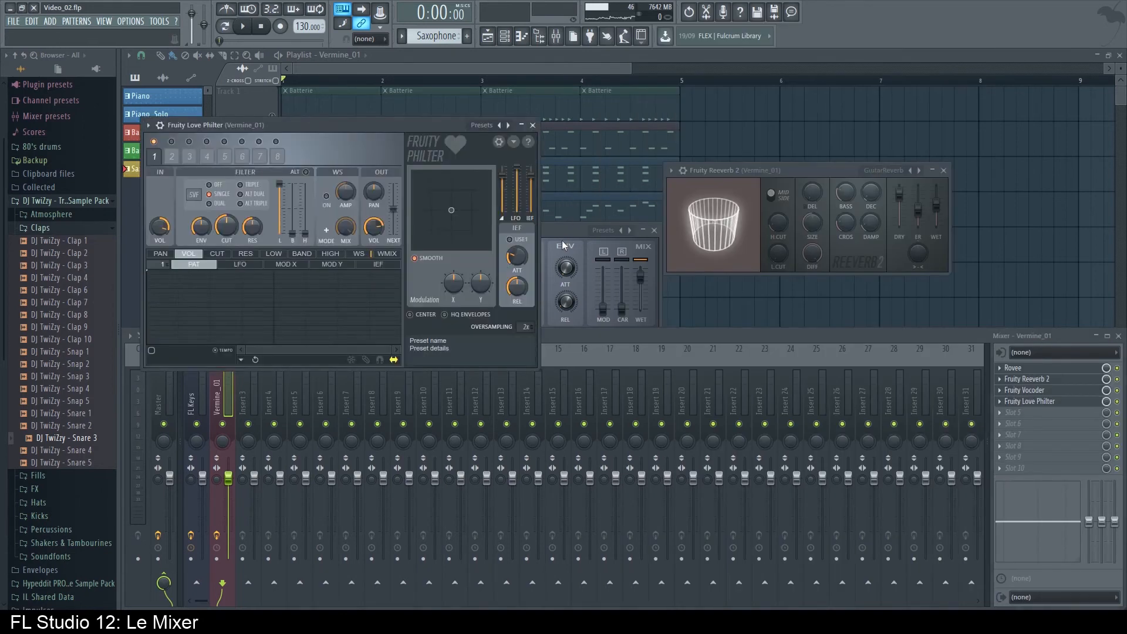
Close the Fruity Vocoder window and disable the Vocoder effect in slot 3.
{"action": "left_click_drag", "start_coordinate": [559, 239], "coordinate": [838, 303]}
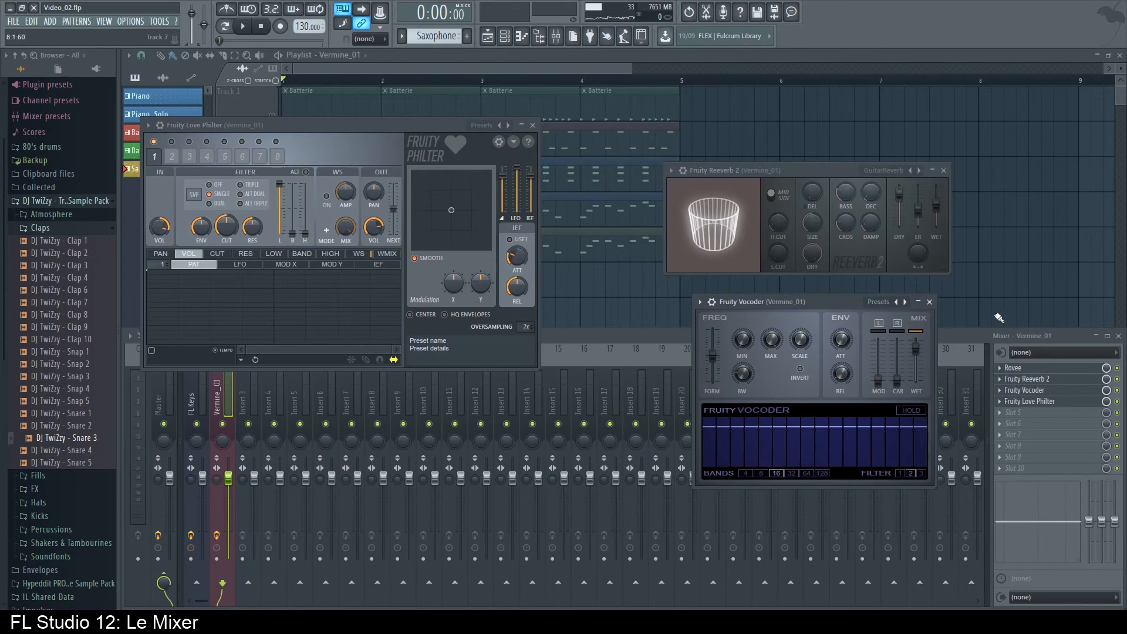
{"action": "left_click", "coordinate": [929, 301]}
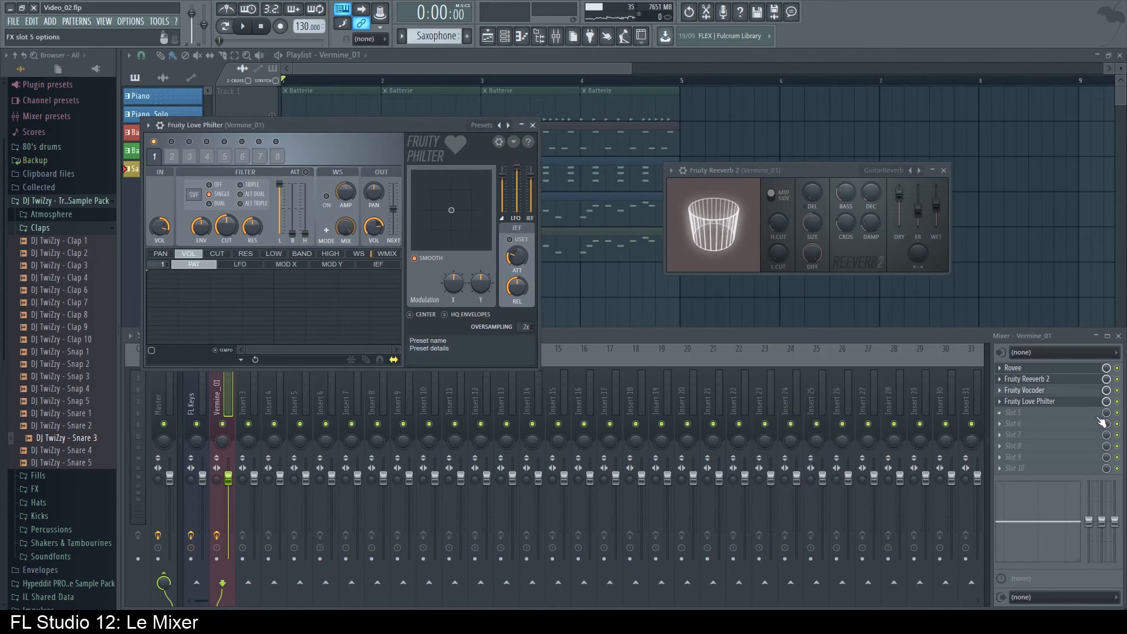
{"action": "left_click", "coordinate": [1118, 390]}
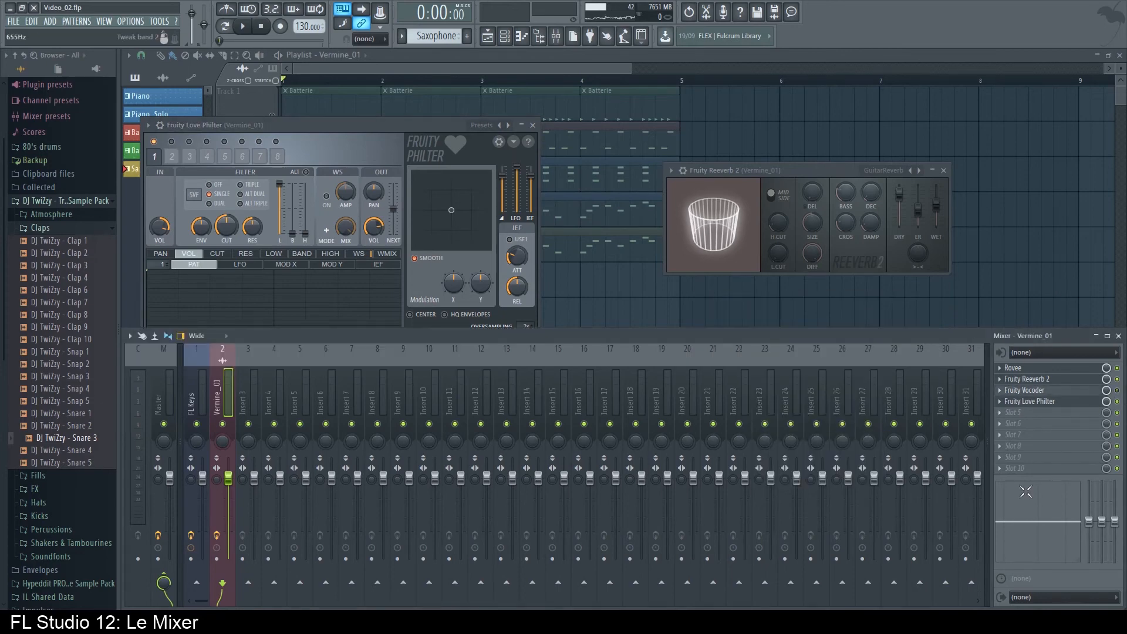
Try Fruity Love Philter's Stereoizer preset with the Vermine_01 clip playing, and reposition the plugin window.
{"action": "left_click_drag", "start_coordinate": [418, 125], "coordinate": [577, 256]}
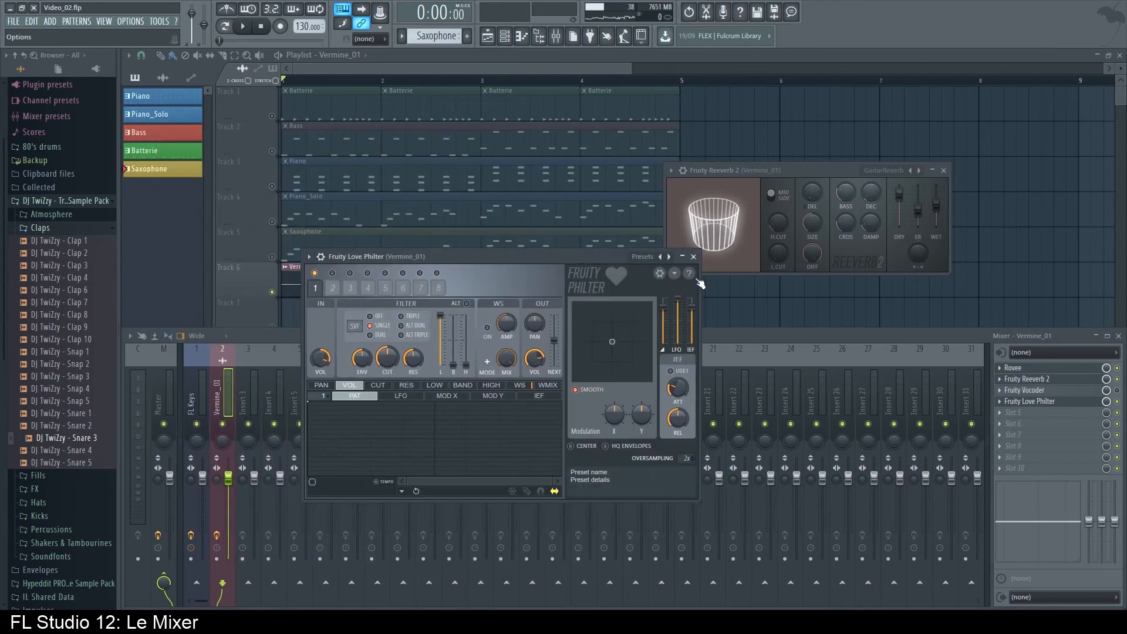
{"action": "right_click", "coordinate": [667, 259]}
{"action": "left_click", "coordinate": [733, 313]}
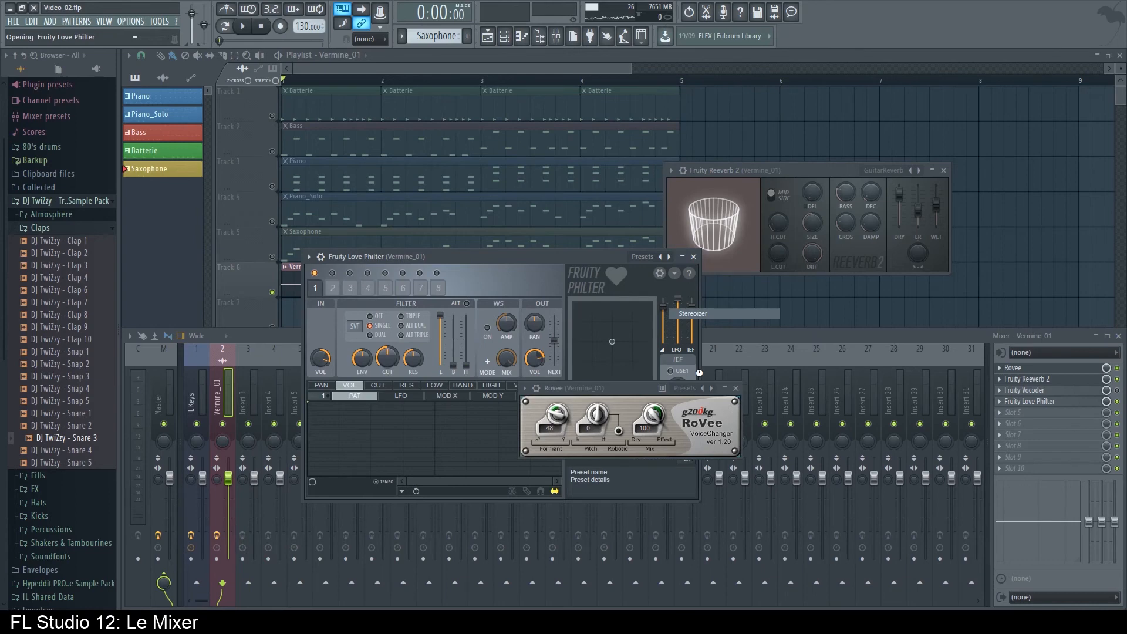
{"action": "key", "text": "space"}
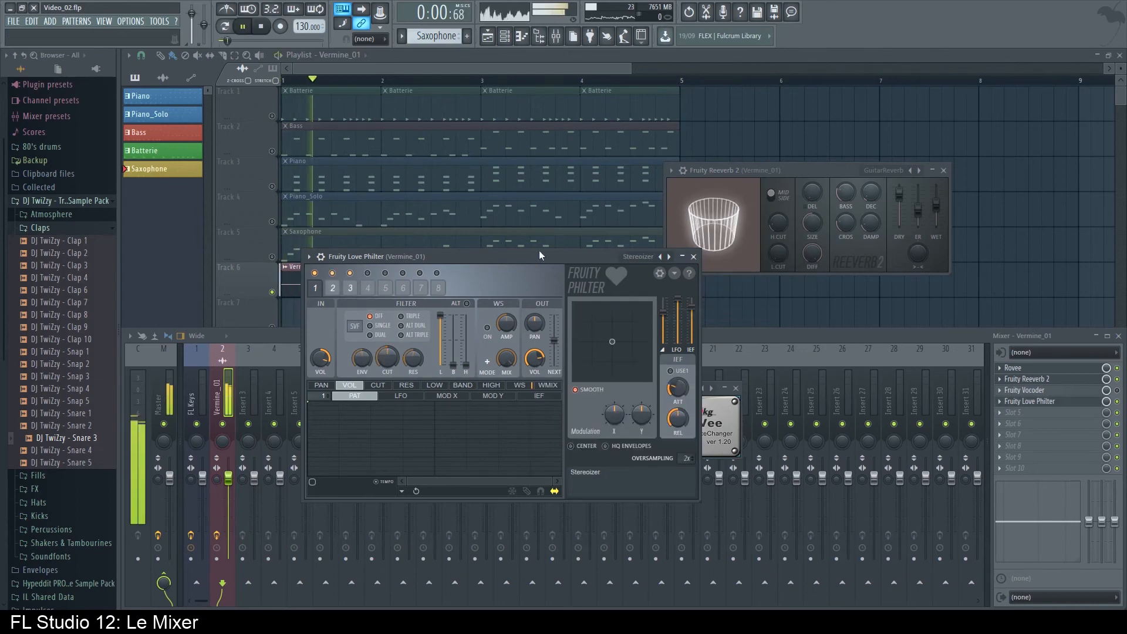
{"action": "left_click_drag", "start_coordinate": [641, 272], "coordinate": [550, 226]}
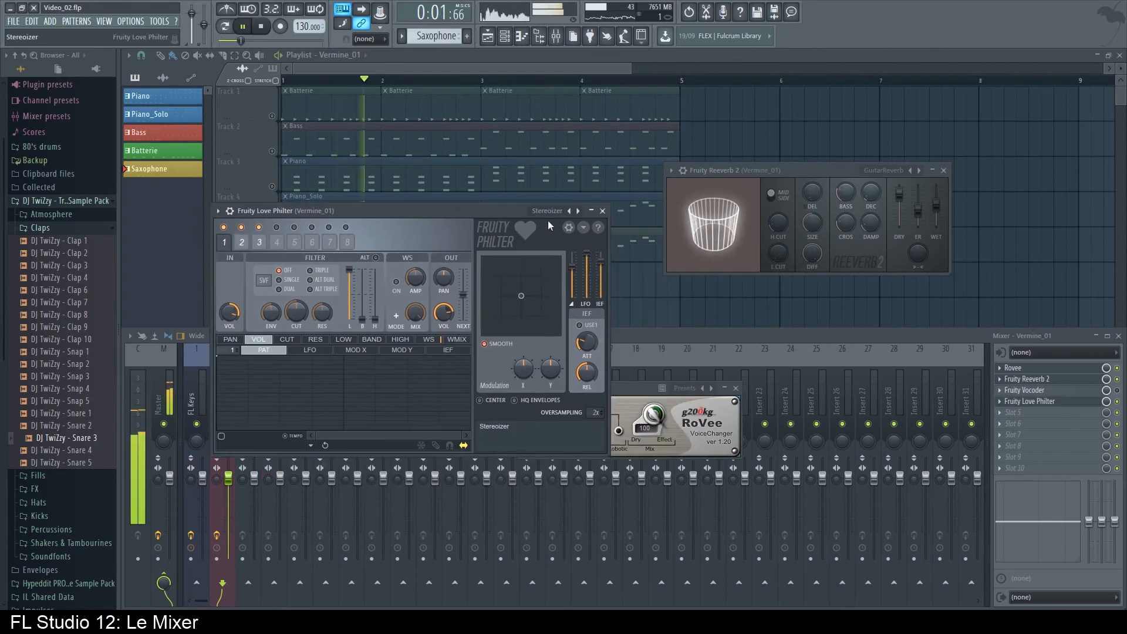
{"action": "key", "text": "space"}
Try Fruity Love Philter's Yuk yuk preset with the Vermine_01 clip playing.
{"action": "right_click", "coordinate": [579, 211]}
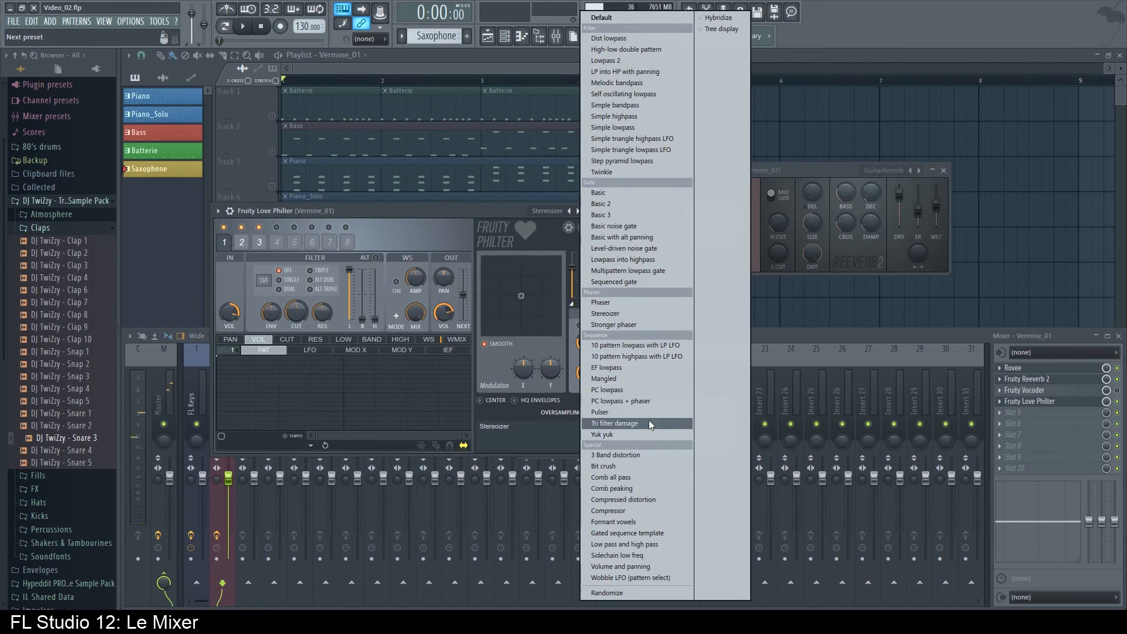
{"action": "left_click", "coordinate": [649, 433]}
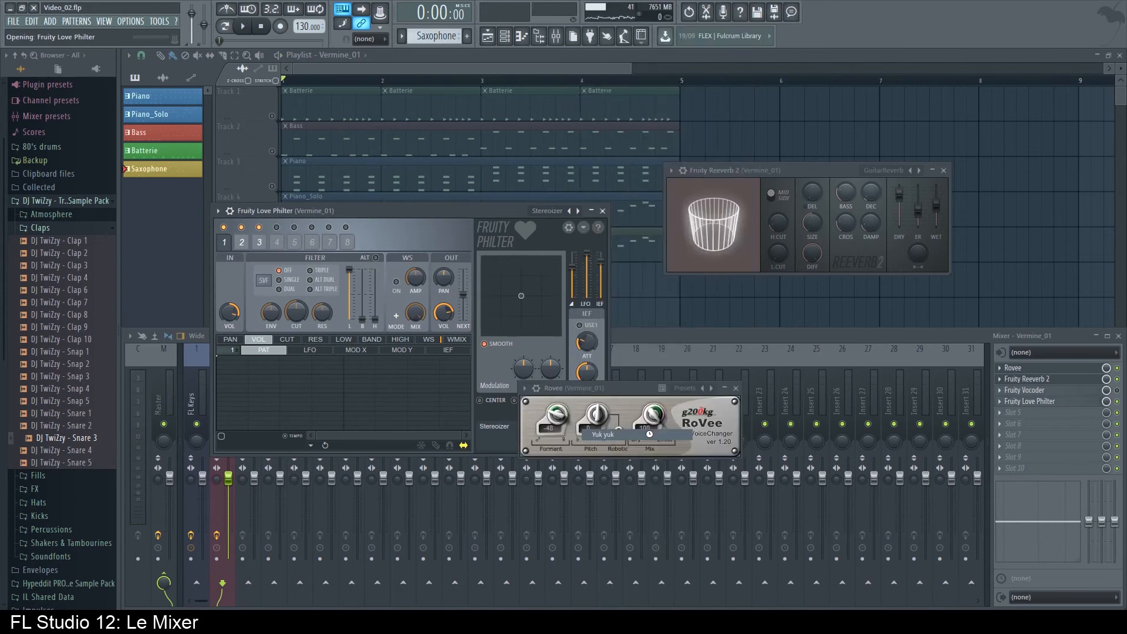
{"action": "key", "text": "space"}
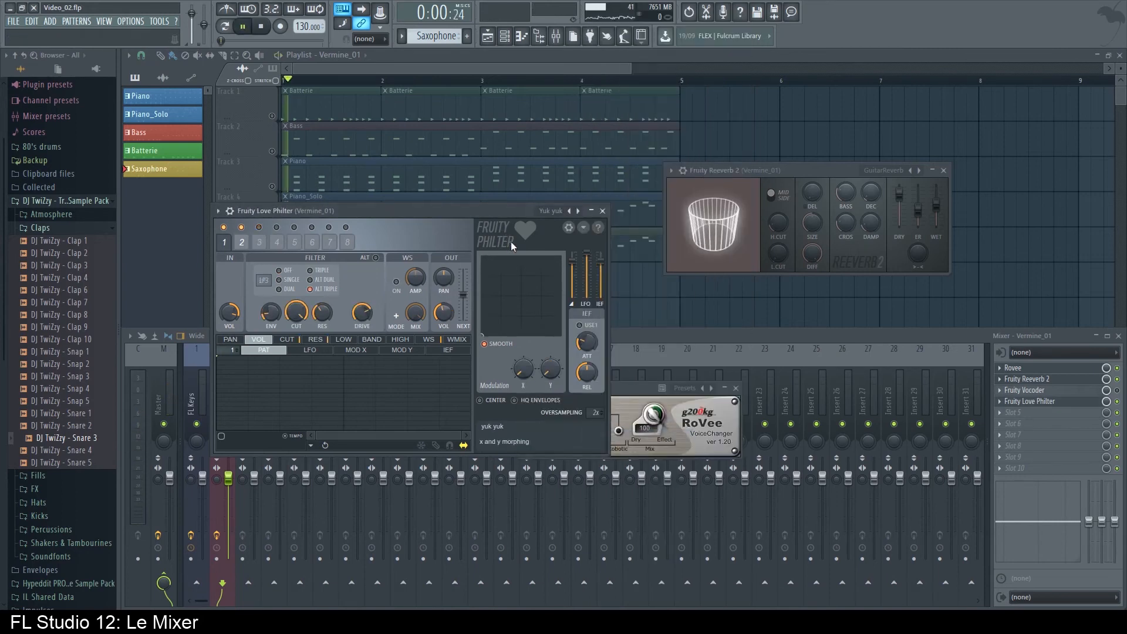
Step back through Fruity Love Philter's Tri filter damage, Pulser and PC lowpass + phaser presets, listening to the clip with them.
{"action": "left_click", "coordinate": [569, 211]}
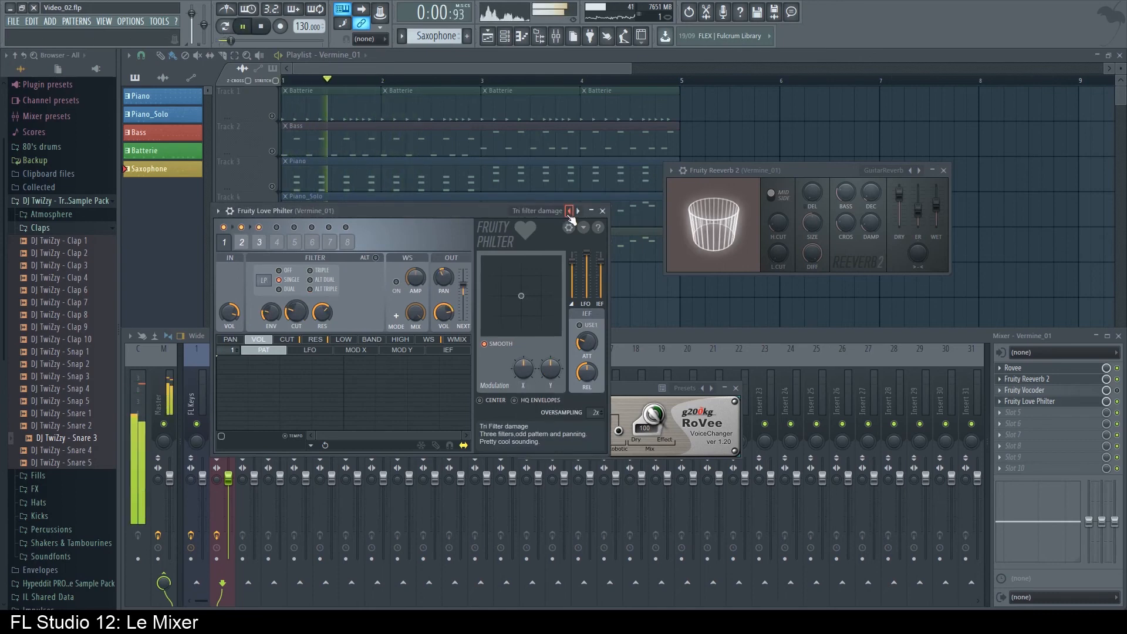
{"action": "left_click", "coordinate": [569, 213]}
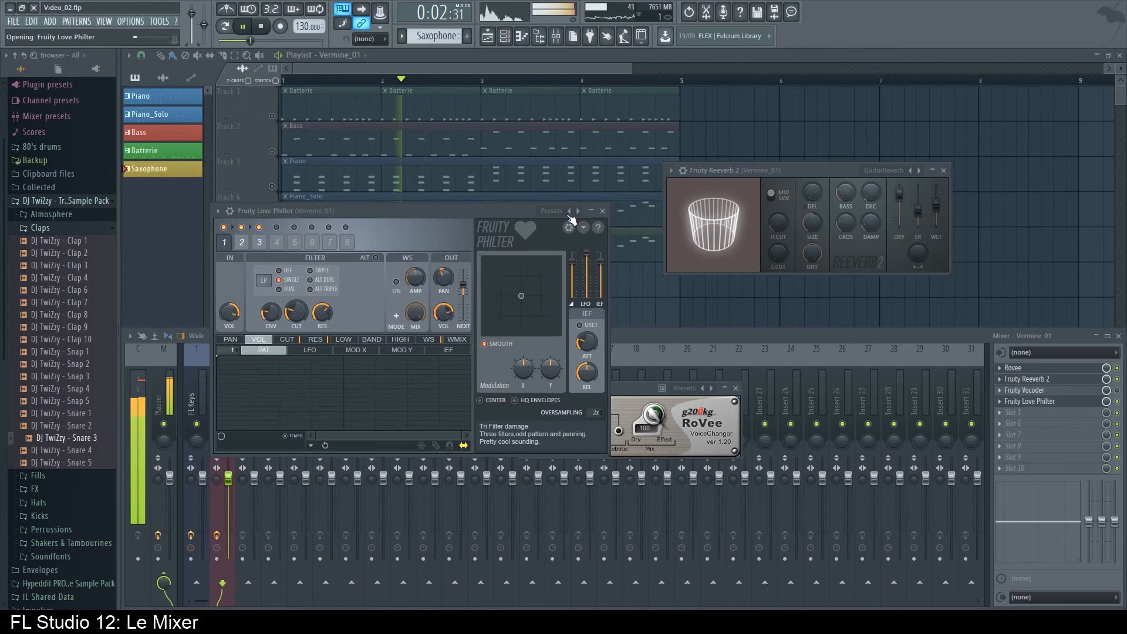
{"action": "left_click", "coordinate": [569, 213]}
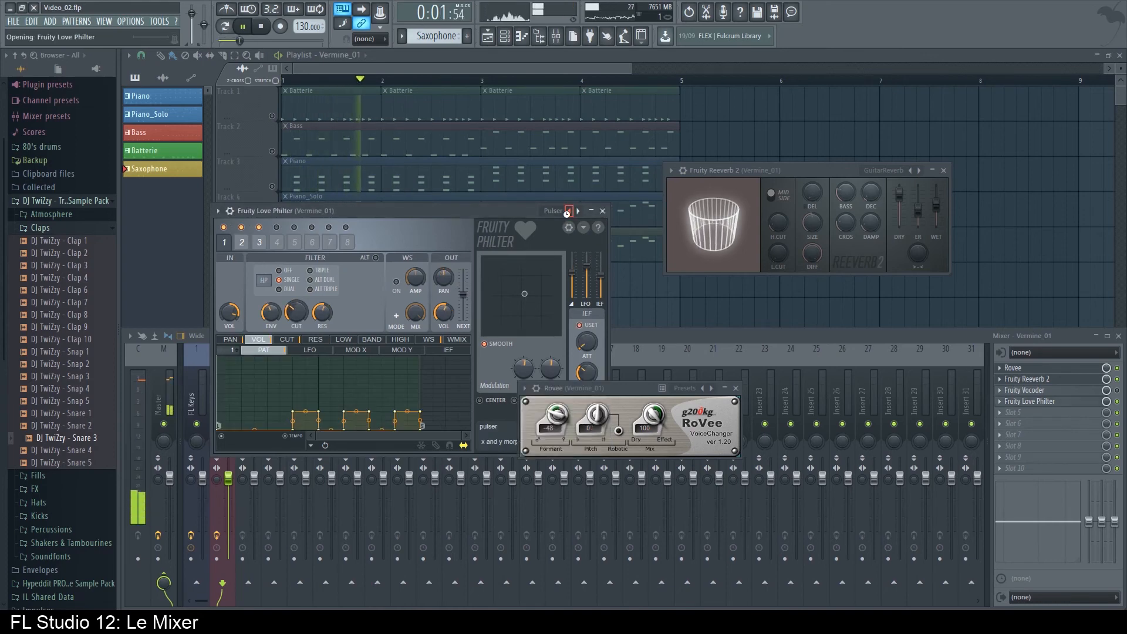
{"action": "key", "text": "space"}
{"action": "key", "text": "space"}
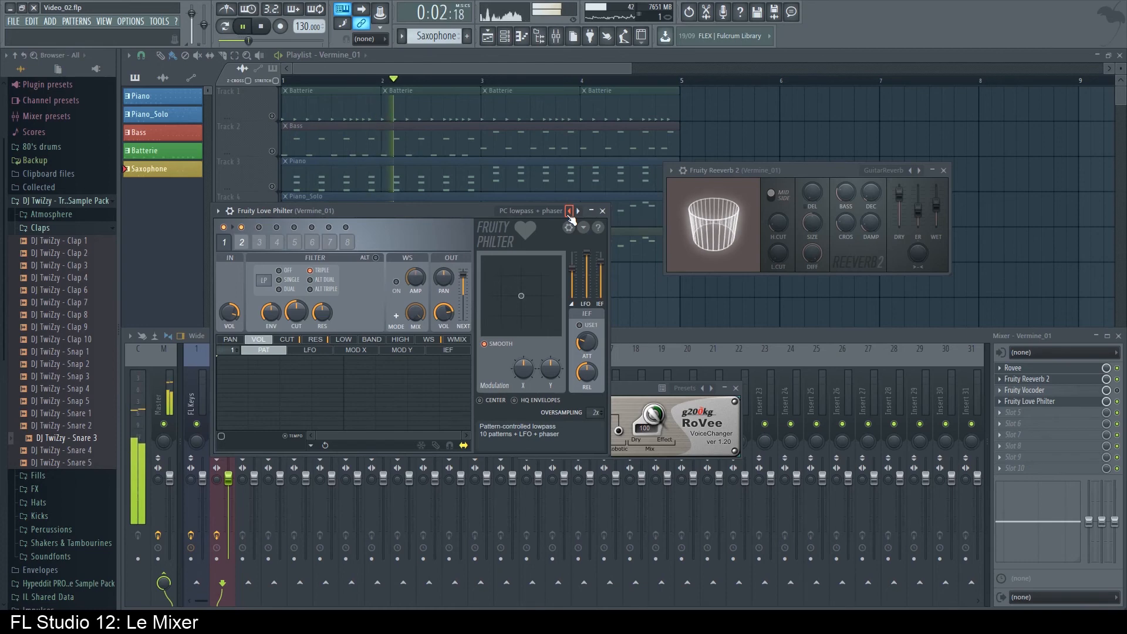
{"action": "key", "text": "space"}
Switch Fruity Love Philter to the Basic gate preset and play back the Vermine_01 clip.
{"action": "left_click", "coordinate": [565, 213]}
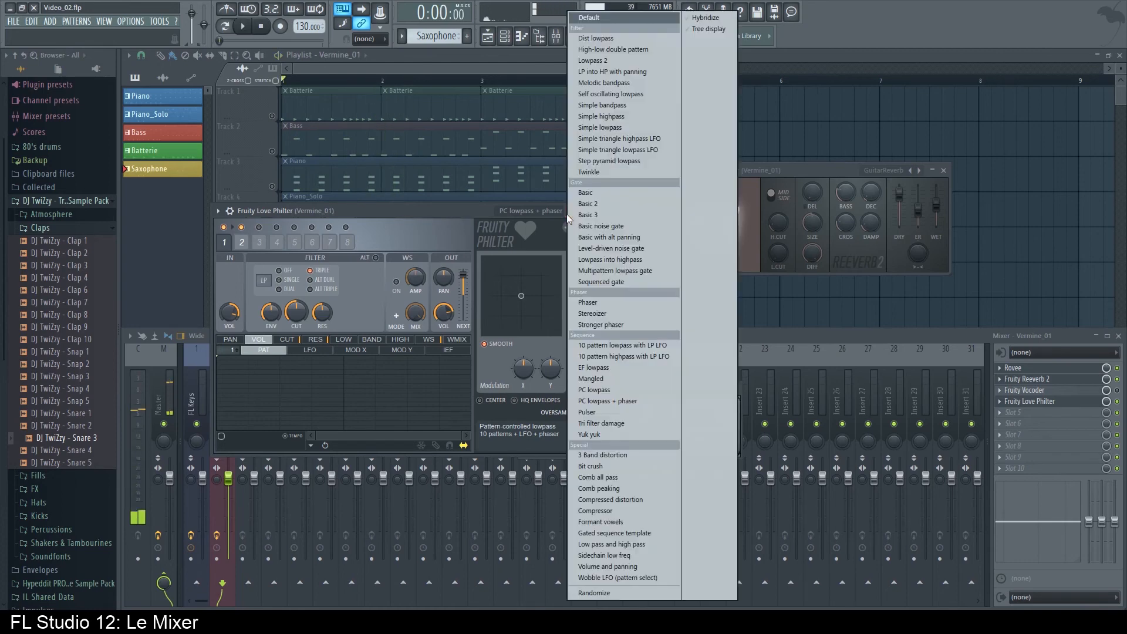
{"action": "left_click", "coordinate": [626, 192]}
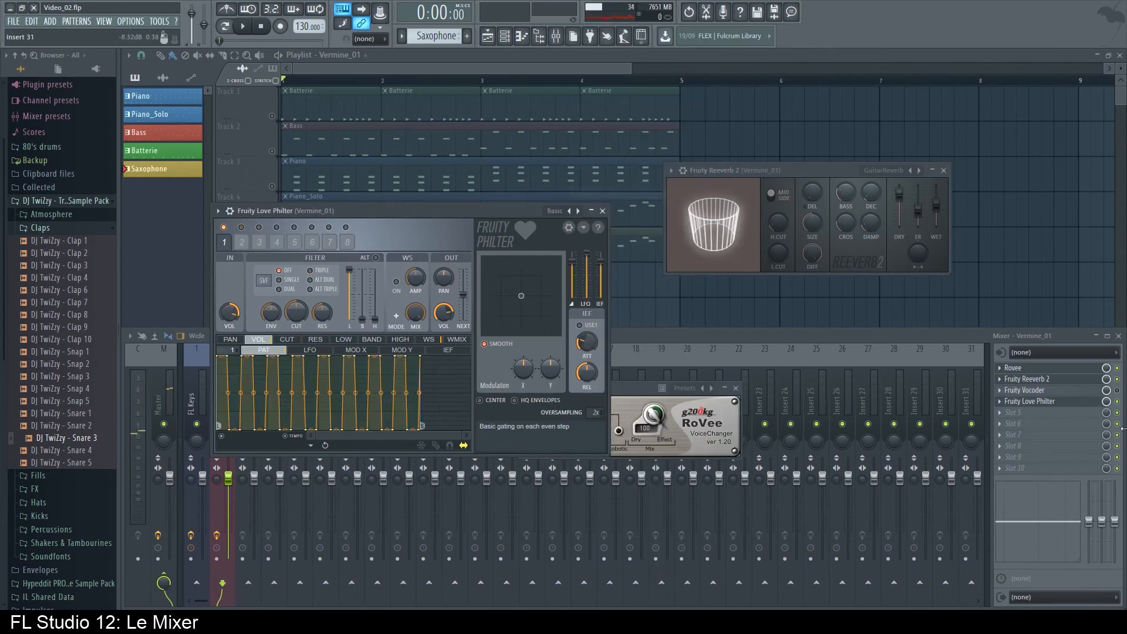
{"action": "key", "text": "space"}
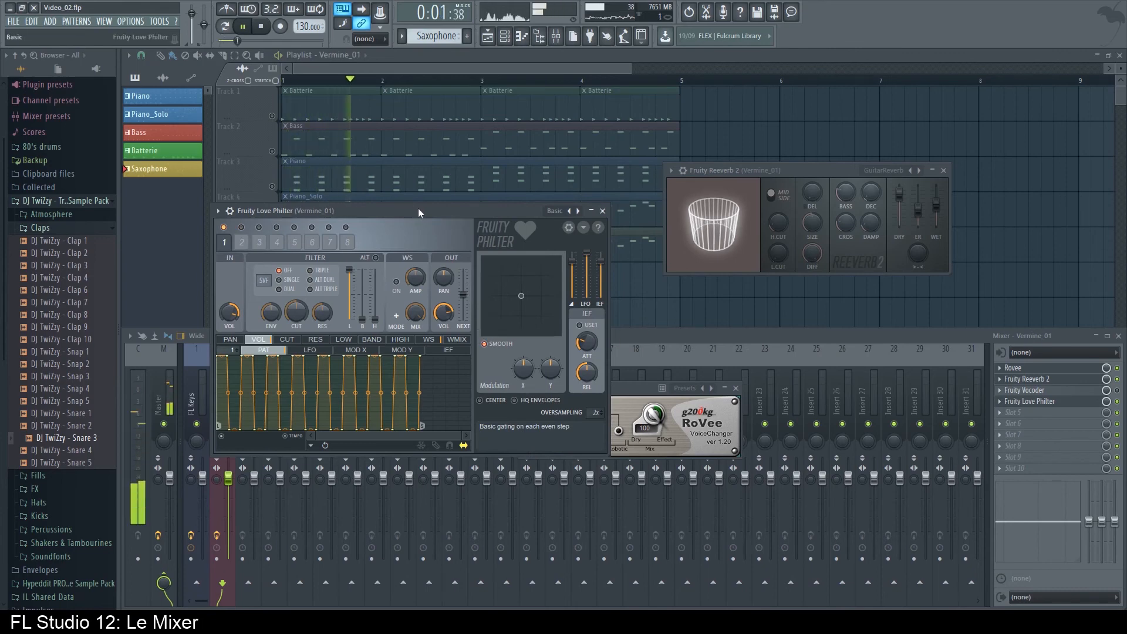
{"action": "key", "text": "space"}
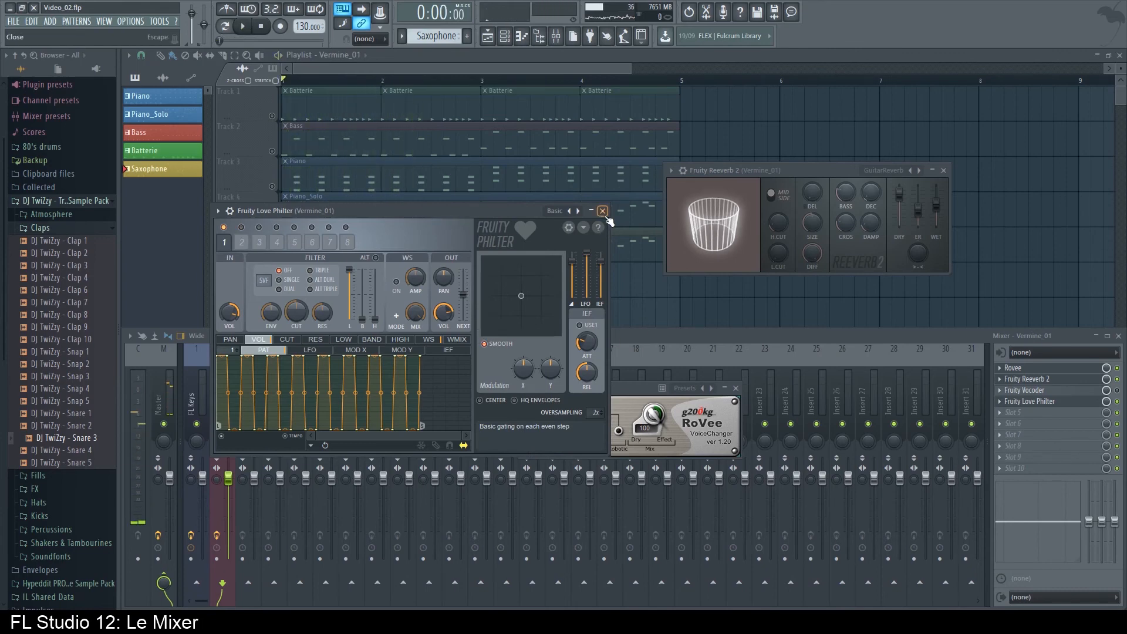
Close the Fruity Love Philter, Rovee and Fruity Reeverb 2 windows.
{"action": "left_click", "coordinate": [603, 210]}
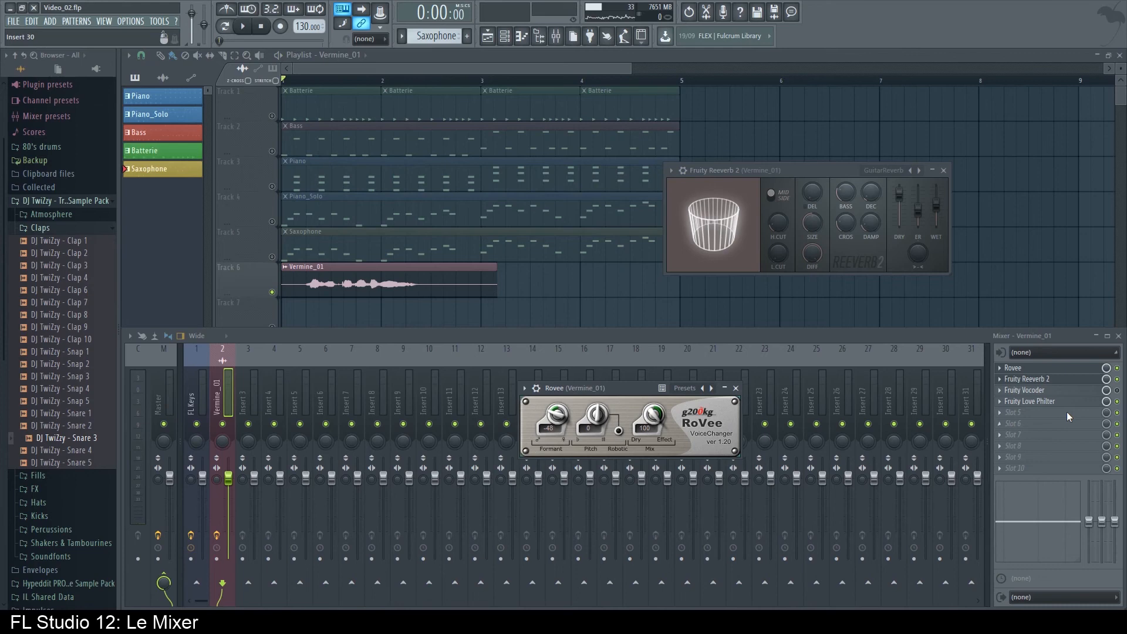
{"action": "left_click", "coordinate": [737, 388]}
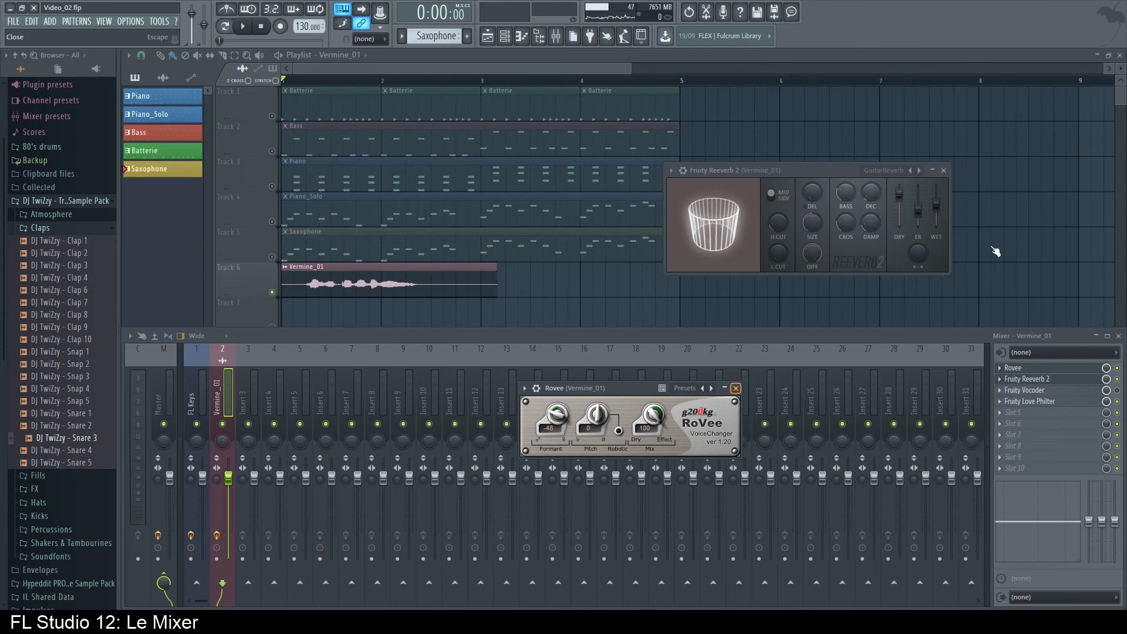
{"action": "left_click", "coordinate": [943, 171]}
Load iZotope Vinyl [64bit] into effect slot 5 of the Vermine_01 track, reposition its window and briefly play the clip.
{"action": "left_click", "coordinate": [1019, 413]}
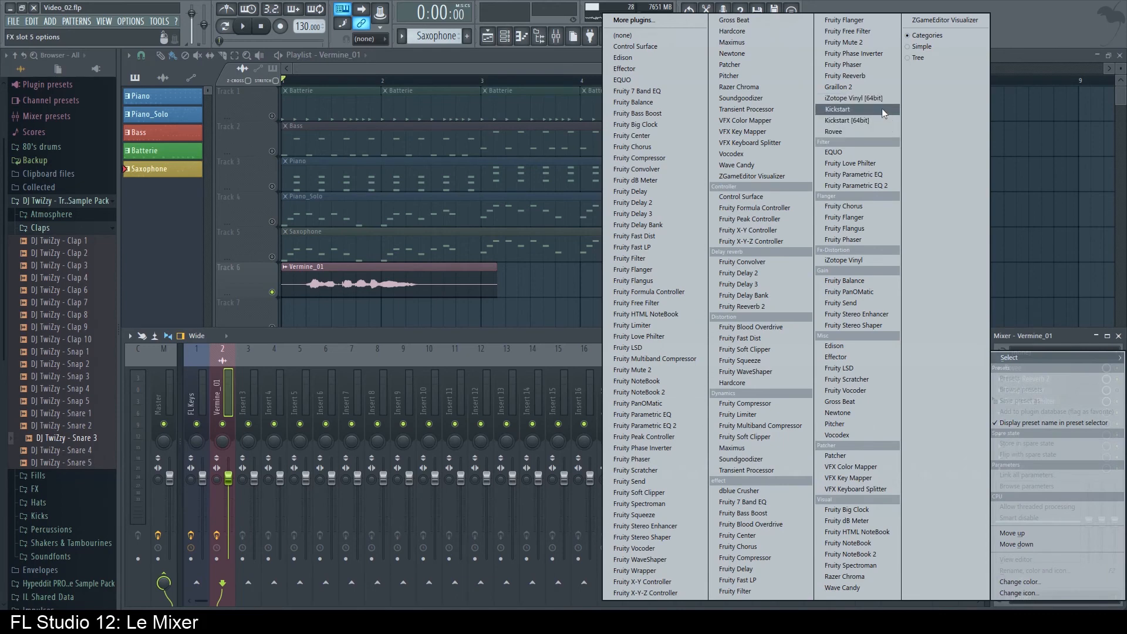
{"action": "left_click", "coordinate": [867, 99]}
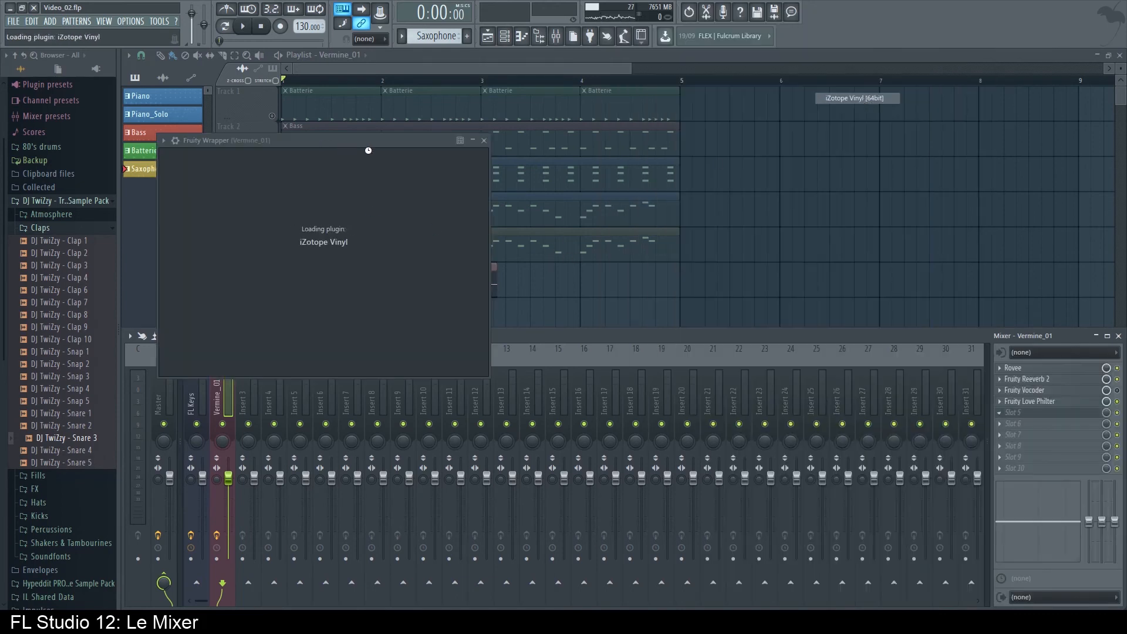
{"action": "left_click_drag", "start_coordinate": [319, 140], "coordinate": [617, 201]}
{"action": "key", "text": "space"}
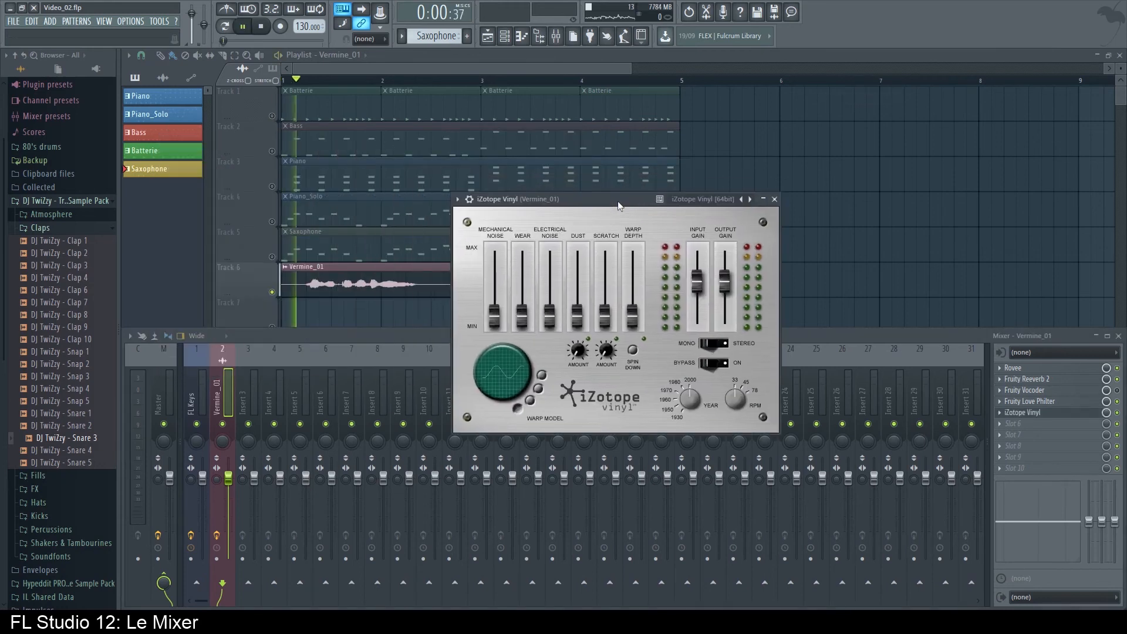
{"action": "key", "text": "space"}
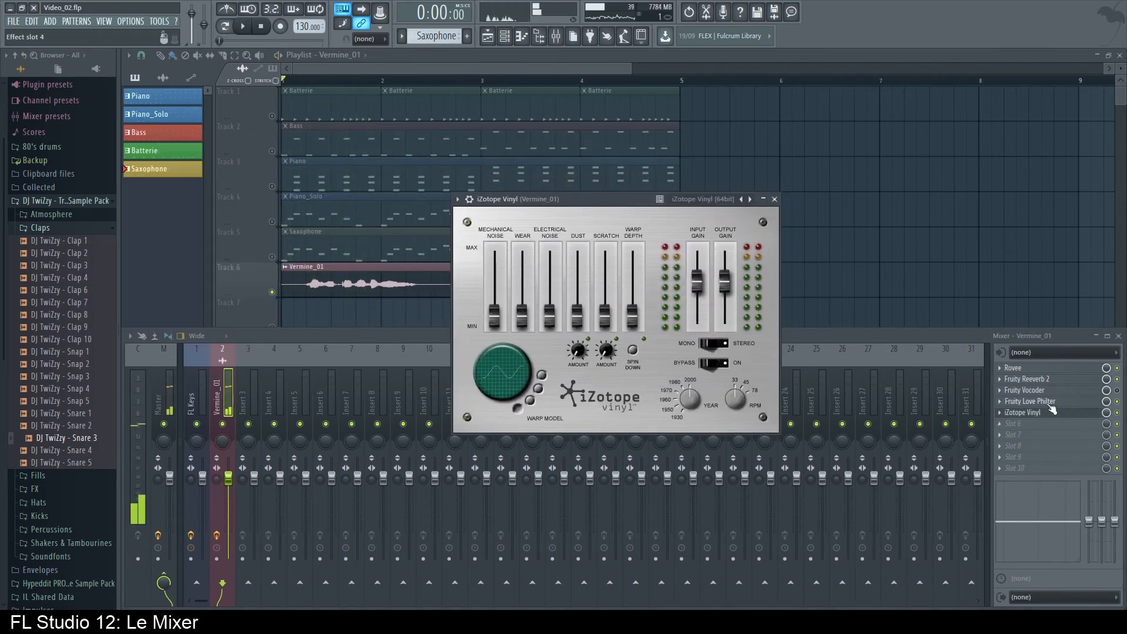
Bypass Fruity Love Philter in slot 4 and play back the Vermine_01 clip with iZotope Vinyl.
{"action": "left_click", "coordinate": [1119, 411]}
{"action": "left_click", "coordinate": [607, 197]}
{"action": "key", "text": "space"}
{"action": "key", "text": "space"}
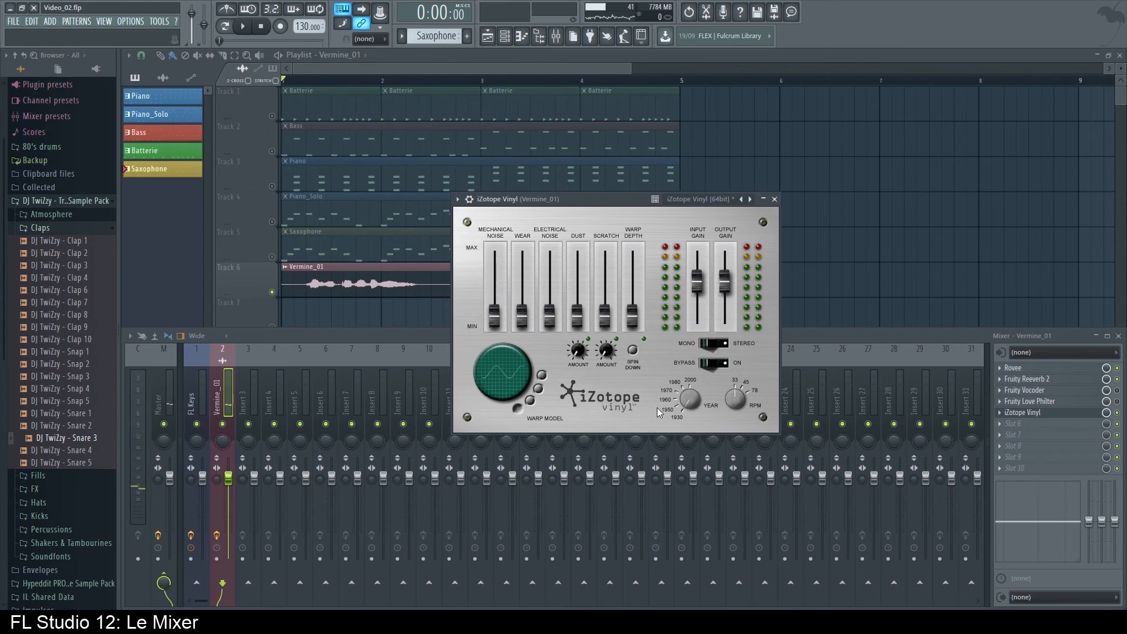
{"action": "key", "text": "space"}
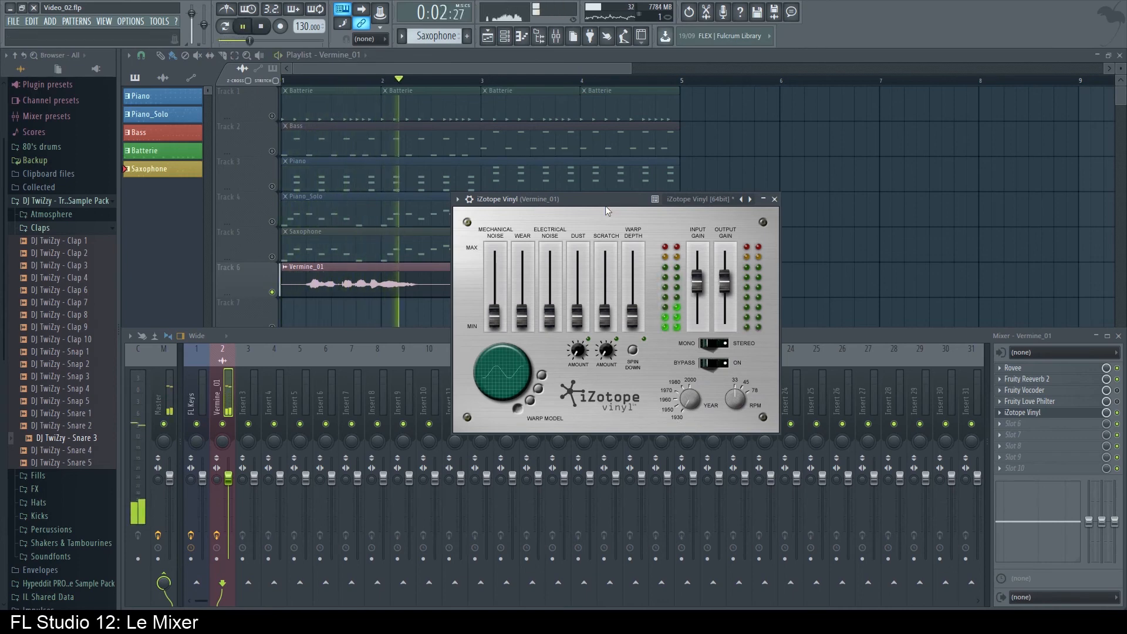
Switch iZotope Vinyl from stereo to mono and restart playback of the clip.
{"action": "key", "text": "space"}
{"action": "left_click", "coordinate": [710, 344]}
{"action": "key", "text": "space"}
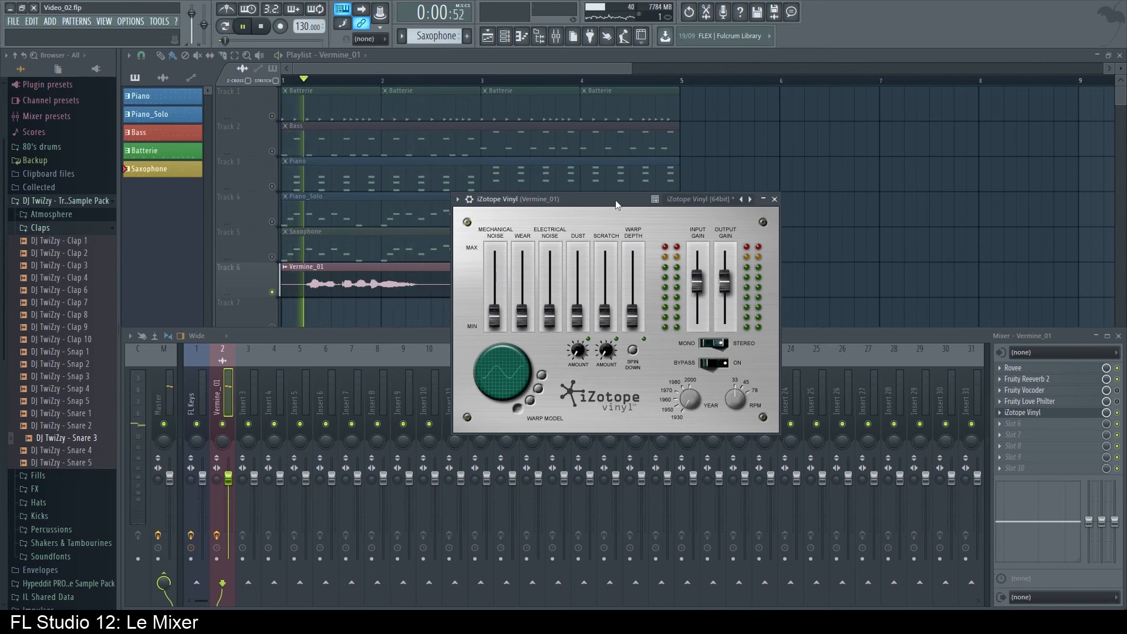
Raise iZotope Vinyl's Mechanical Noise past 2.65 dB and try a higher Electrical Noise level.
{"action": "left_click_drag", "start_coordinate": [495, 317], "coordinate": [495, 284]}
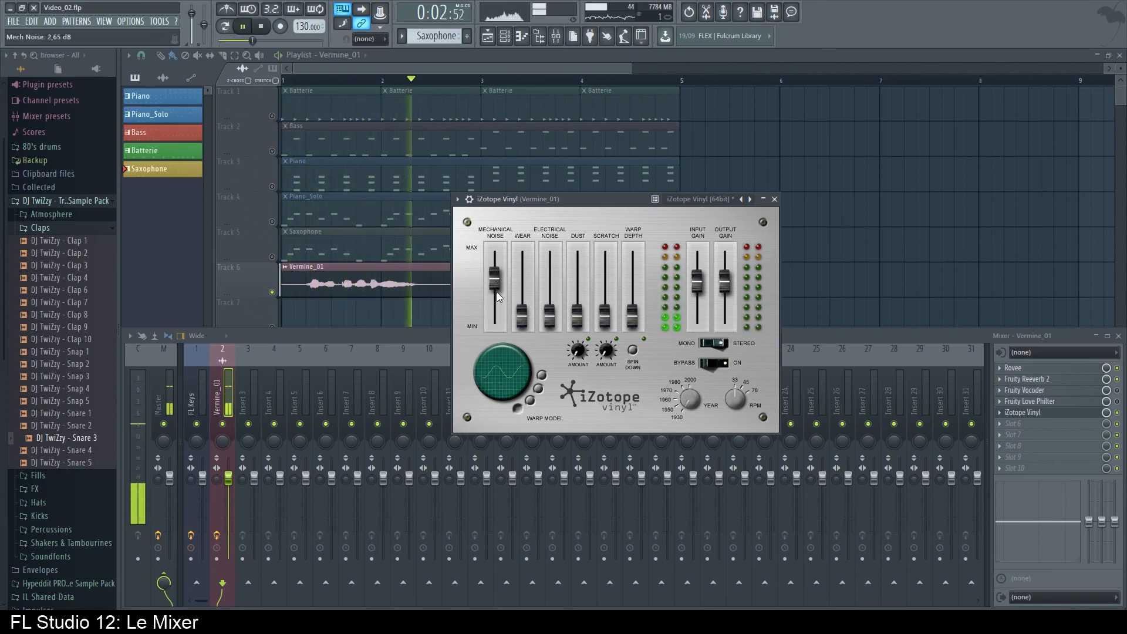
{"action": "key", "text": "space"}
{"action": "left_click_drag", "start_coordinate": [491, 279], "coordinate": [494, 271]}
{"action": "left_click_drag", "start_coordinate": [549, 315], "coordinate": [557, 237]}
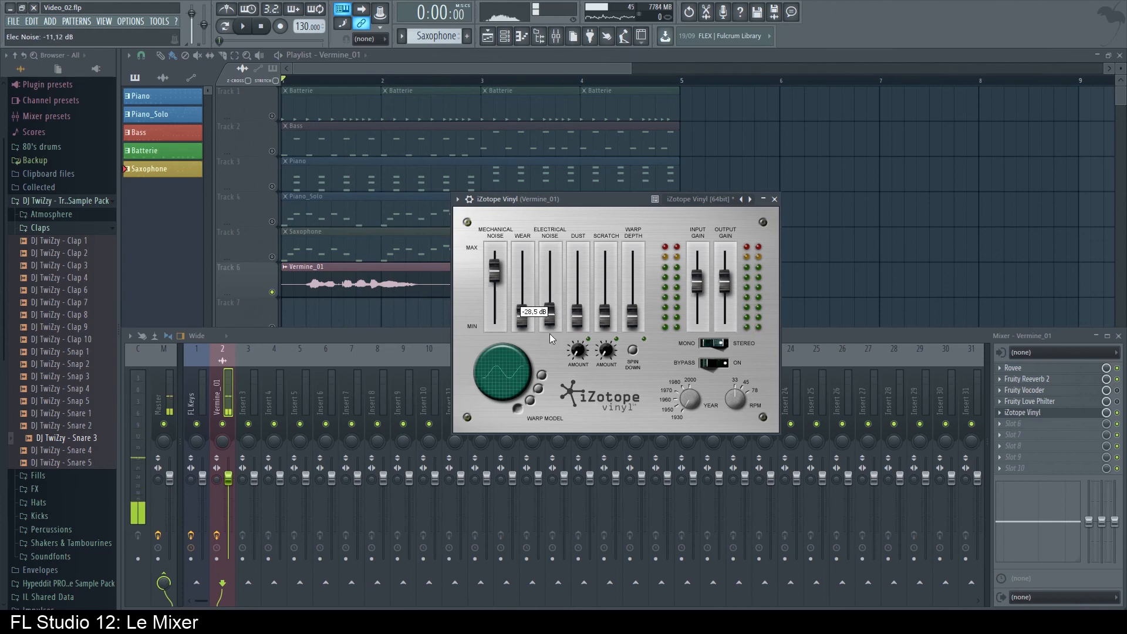
Trigger iZotope Vinyl's Spin Down effect while the Vermine_01 clip plays, and stop playback.
{"action": "left_click", "coordinate": [633, 351]}
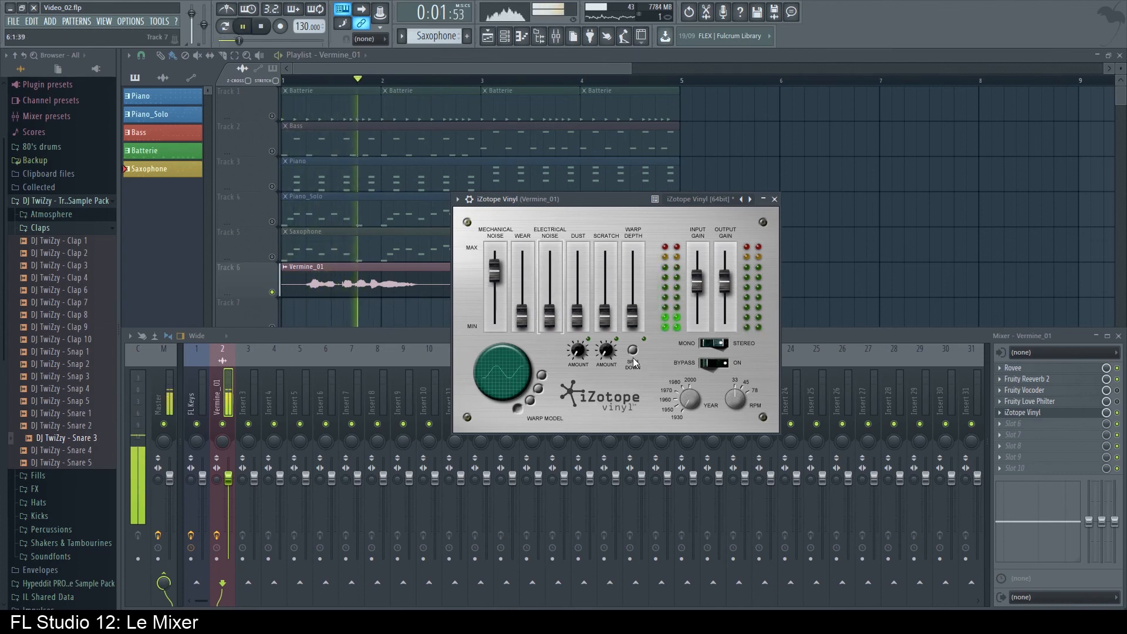
{"action": "key", "text": "space"}
{"action": "key", "text": "space"}
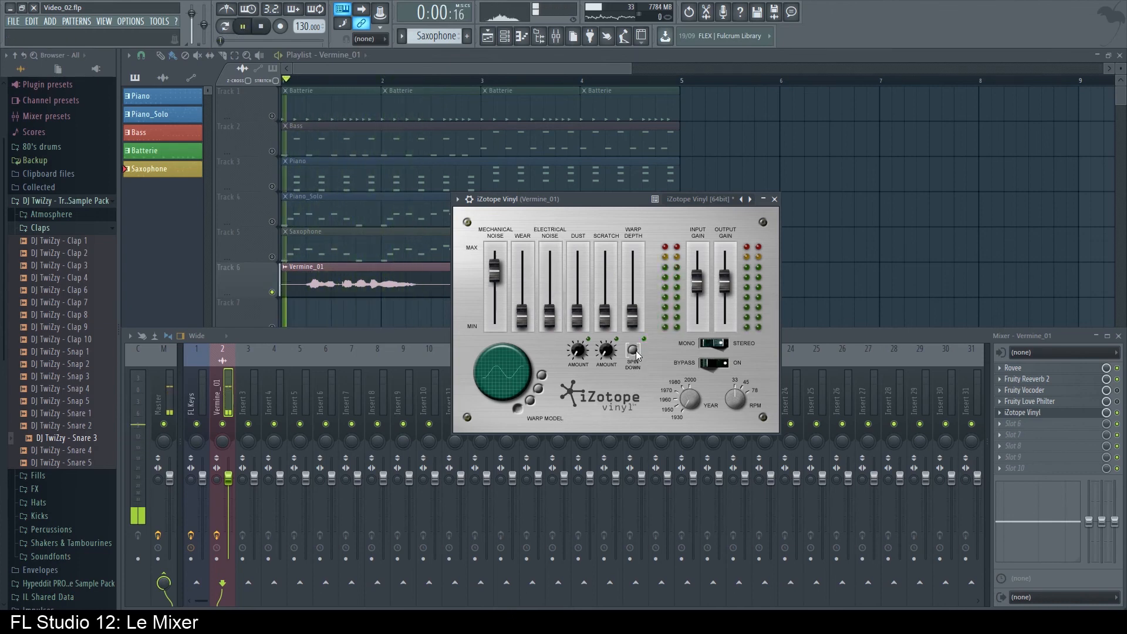
{"action": "left_click", "coordinate": [635, 353]}
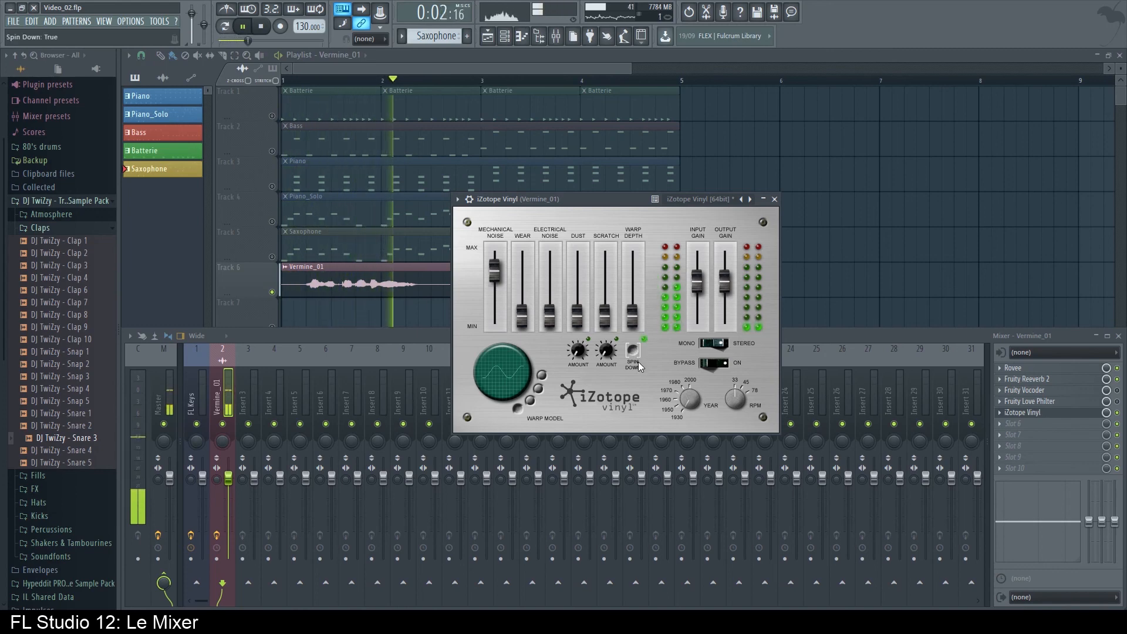
{"action": "key", "text": "space"}
Close the iZotope Vinyl window and move the mixer window slightly upward.
{"action": "left_click", "coordinate": [775, 199]}
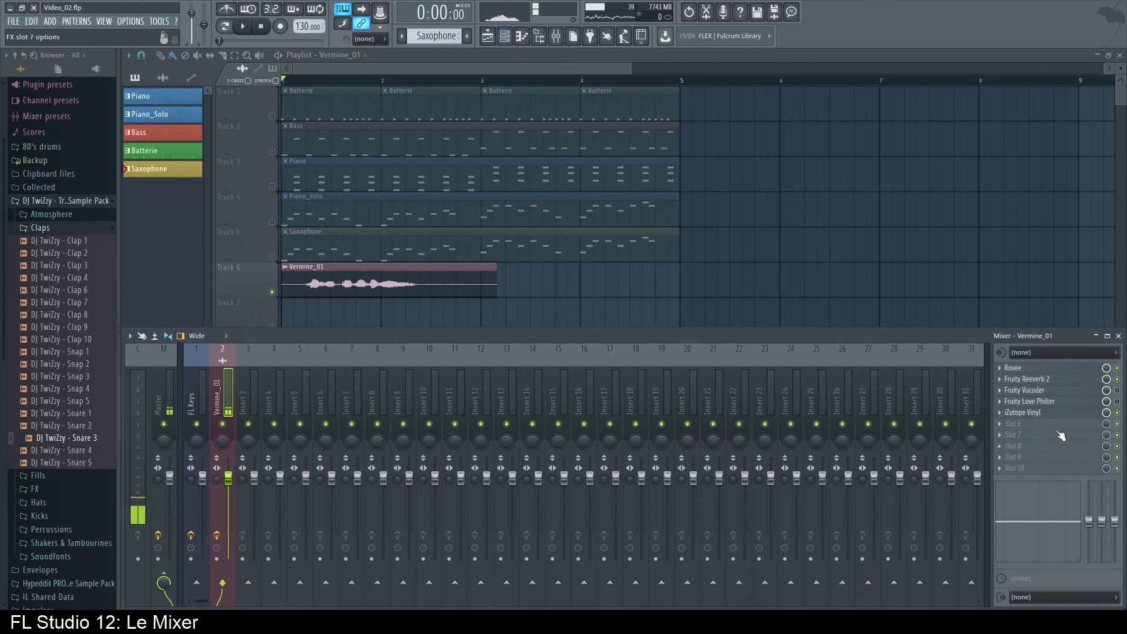
{"action": "mouse_move", "coordinate": [734, 343]}
{"action": "left_mouse_down"}
{"action": "mouse_move", "coordinate": [738, 285]}
{"action": "mouse_move", "coordinate": [731, 340]}
{"action": "left_mouse_up"}
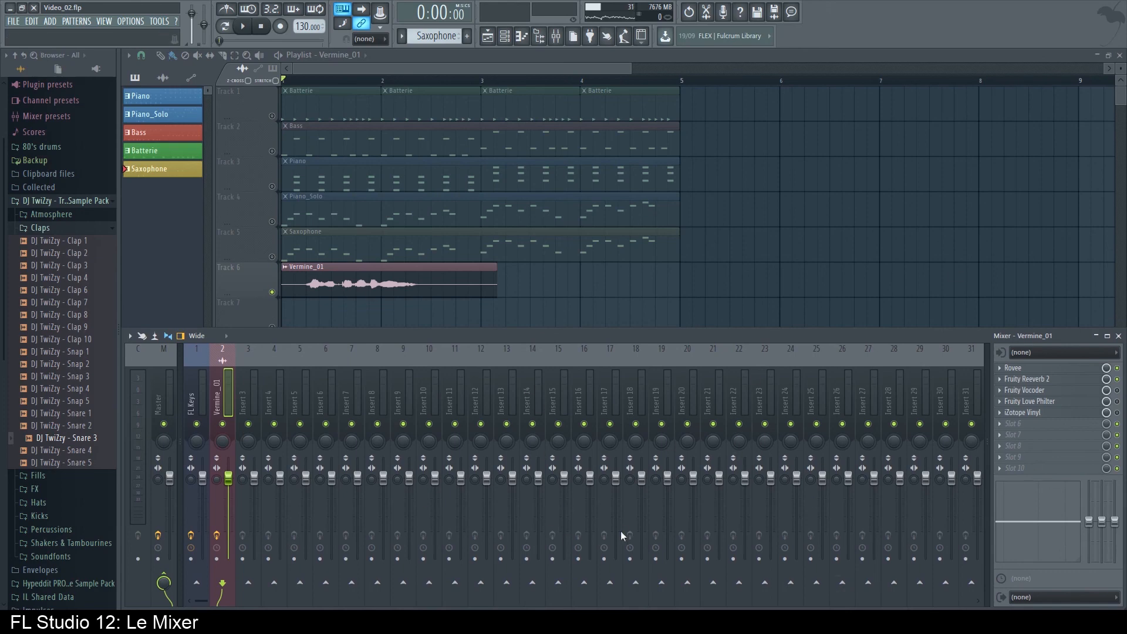
{"action": "mouse_move", "coordinate": [443, 337]}
{"action": "left_mouse_down"}
{"action": "mouse_move", "coordinate": [443, 319]}
{"action": "mouse_move", "coordinate": [445, 333]}
{"action": "left_mouse_up"}
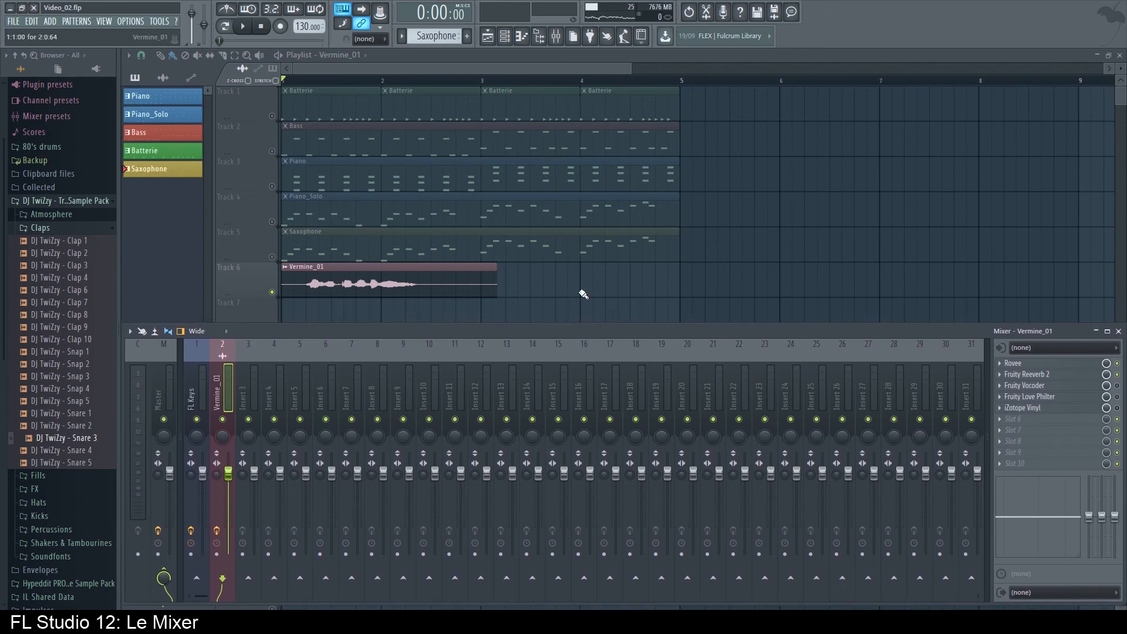